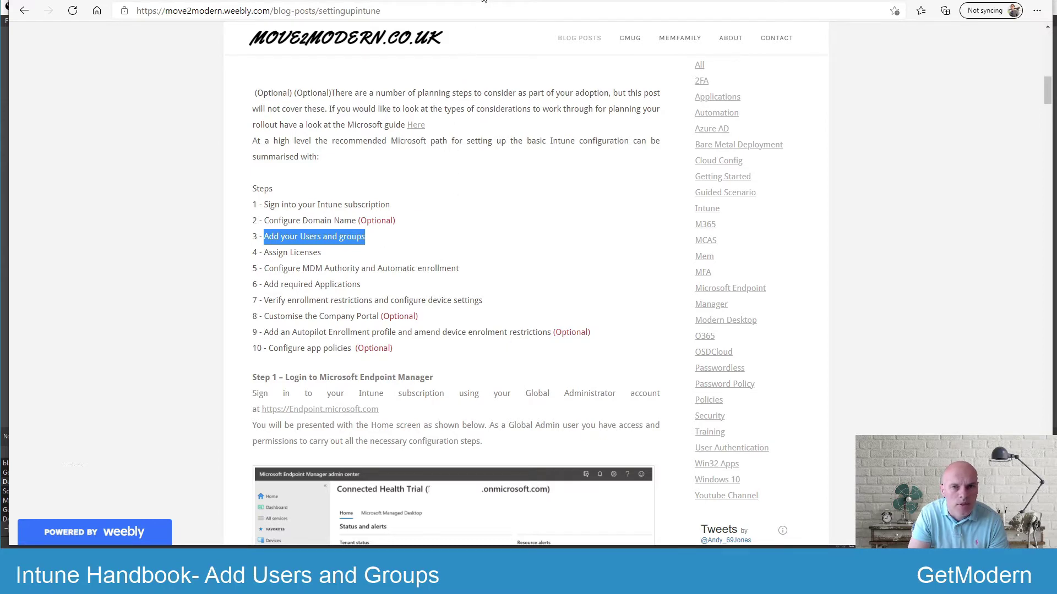
Switch from the Move2Modern blog to the Endpoint Manager admin center home page.
click(496, 1)
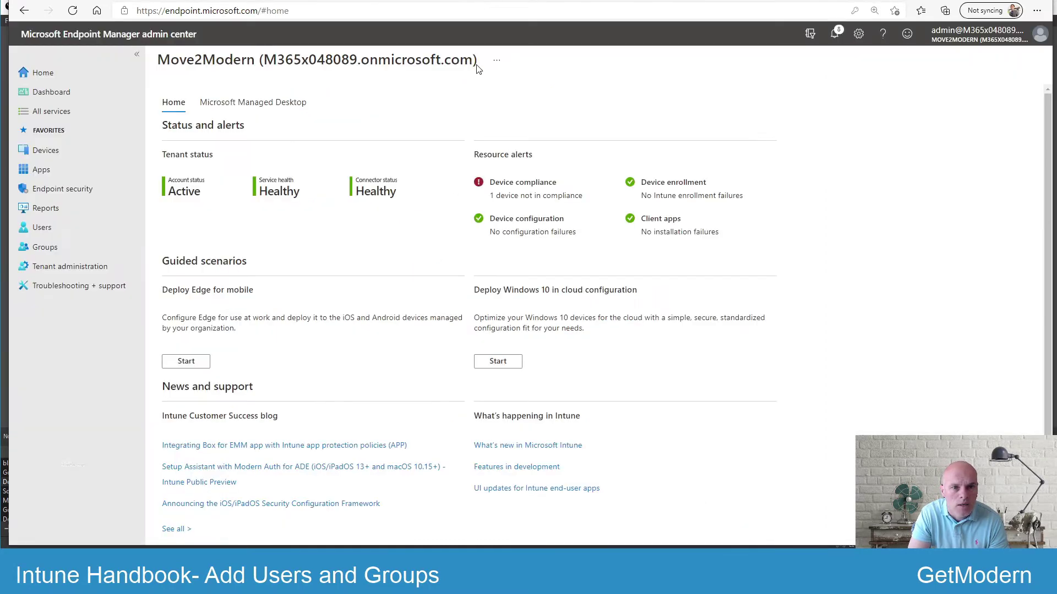
Show the All users list, which lists 15 users.
click(47, 230)
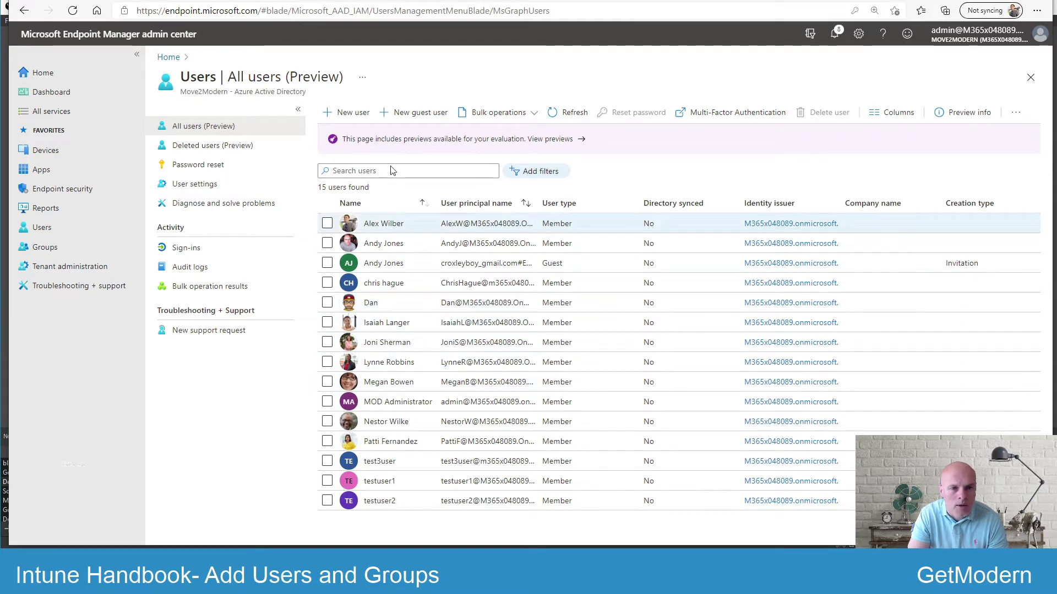
Start a new user set to Invite user, then switch to the Gmail tab.
click(350, 120)
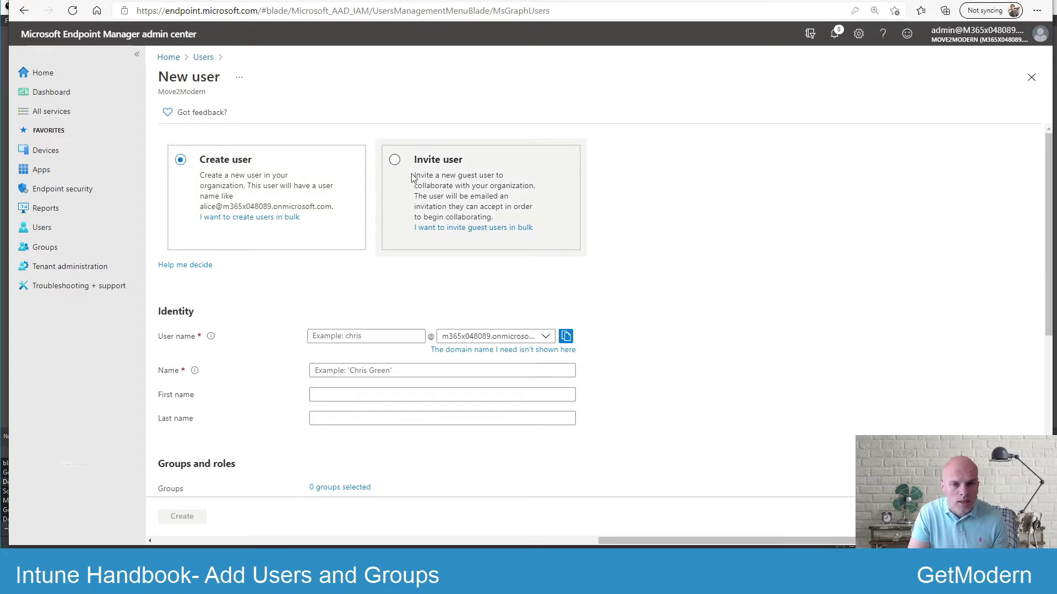
click(394, 160)
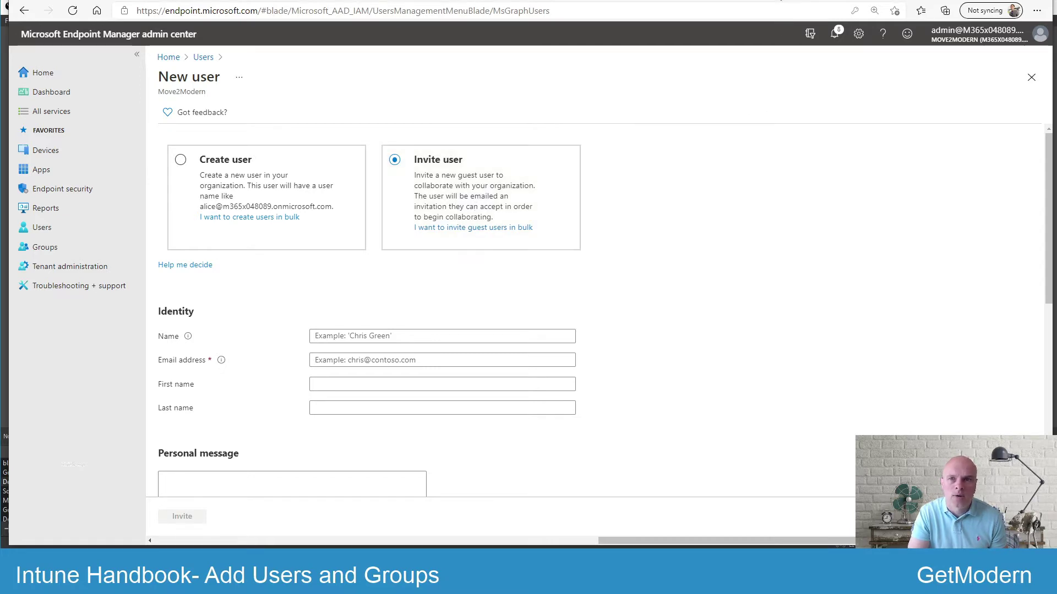
key(ctrl+Tab)
key(ctrl+Tab)
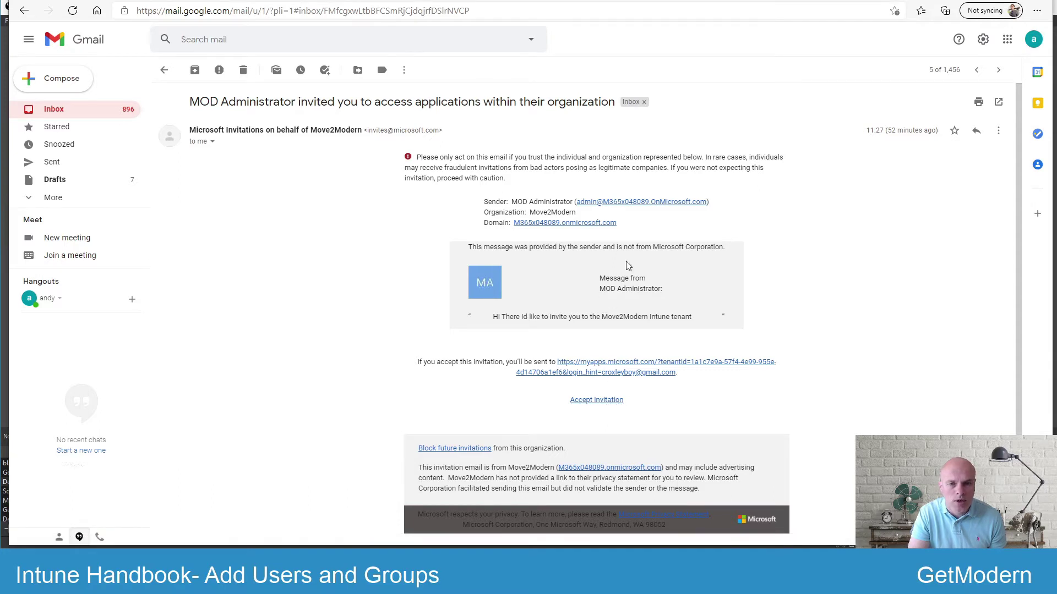
Return from the Gmail invitation email to the guest invite form.
click(417, 1)
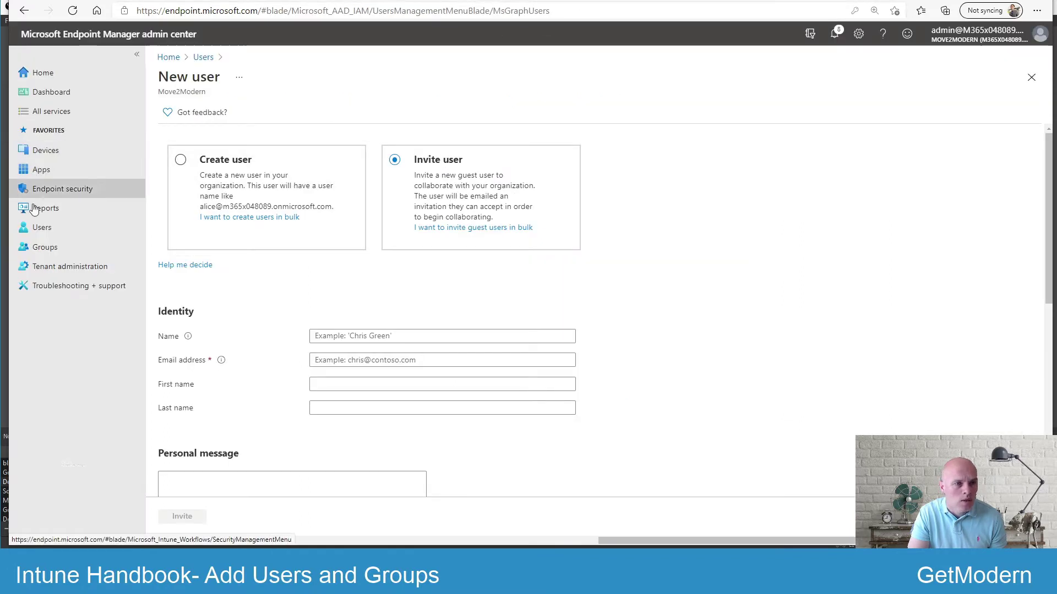
Leave the invite form and show All users, including the invited guest.
click(40, 228)
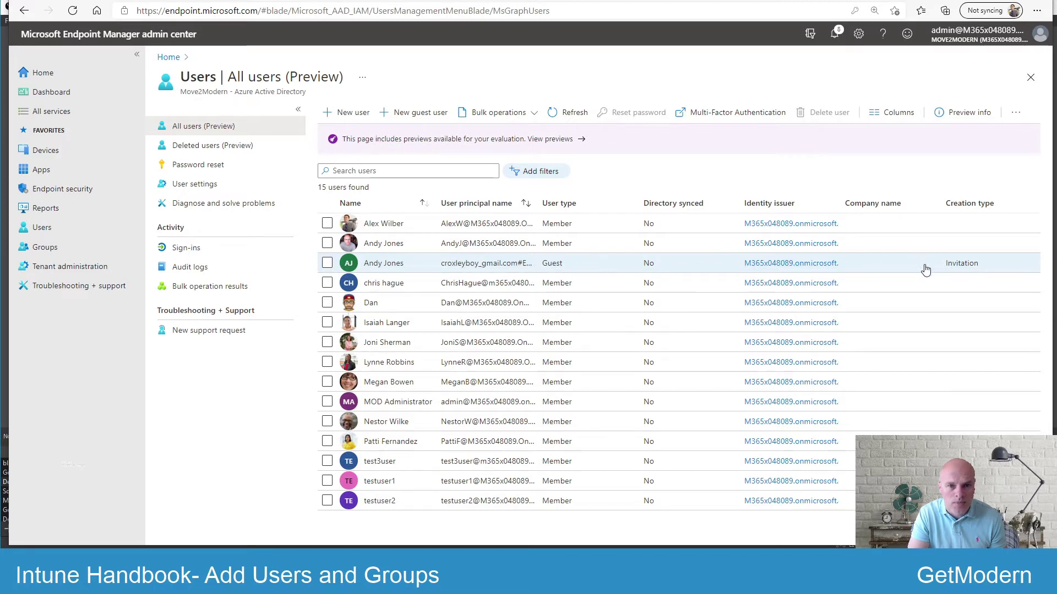
Create a new member user with user name and name testuser4, leaving the domain unchanged.
click(348, 113)
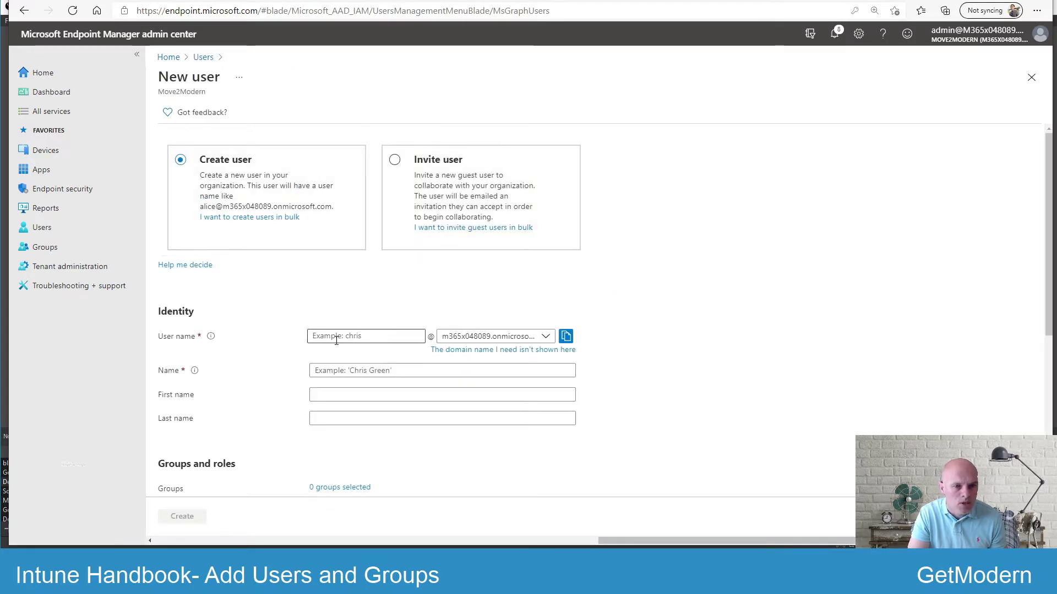
click(356, 334)
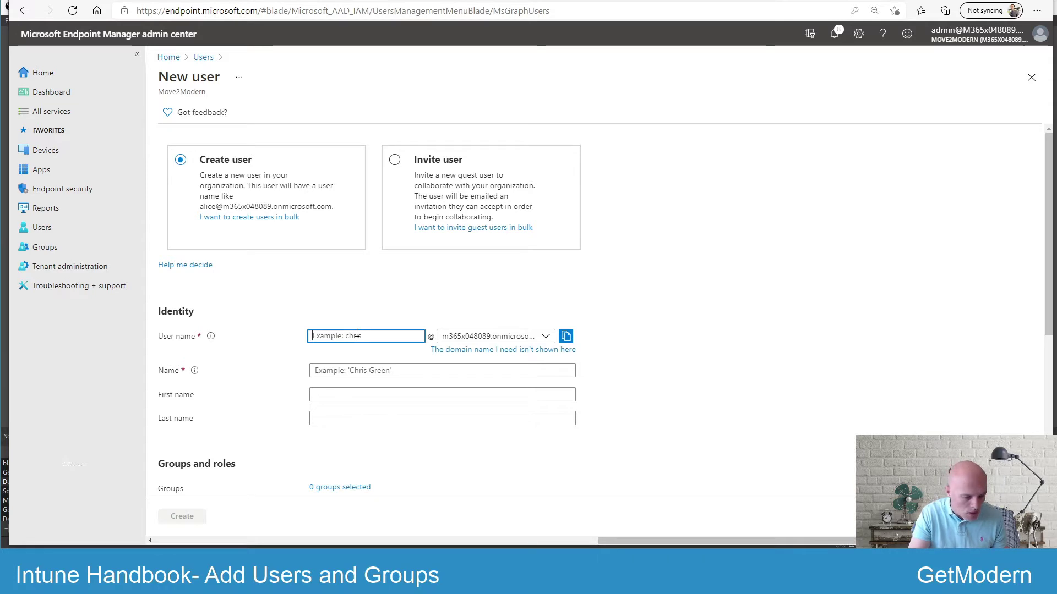
text(testuser4)
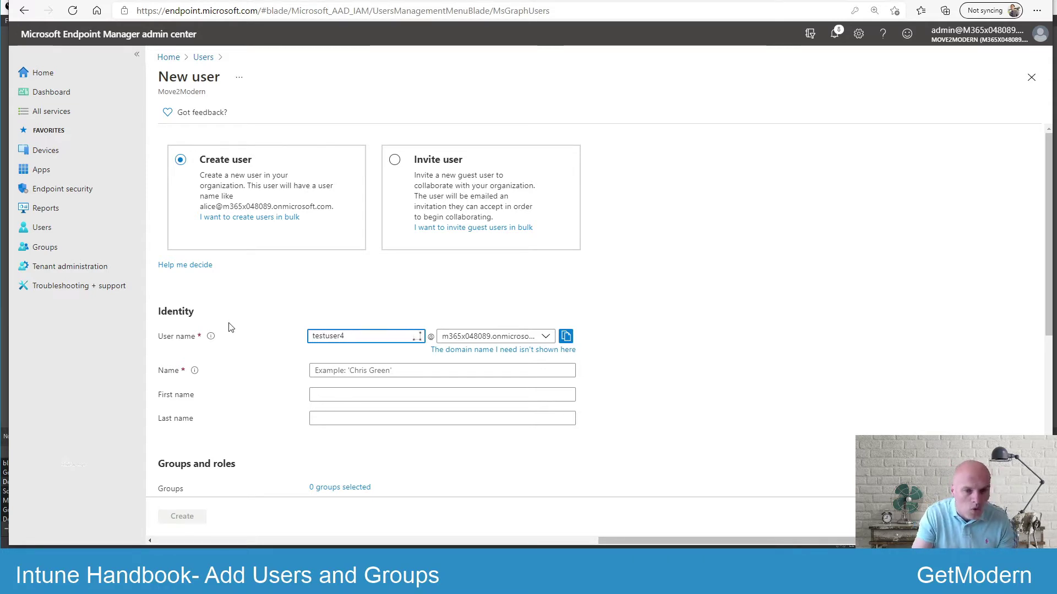
click(362, 370)
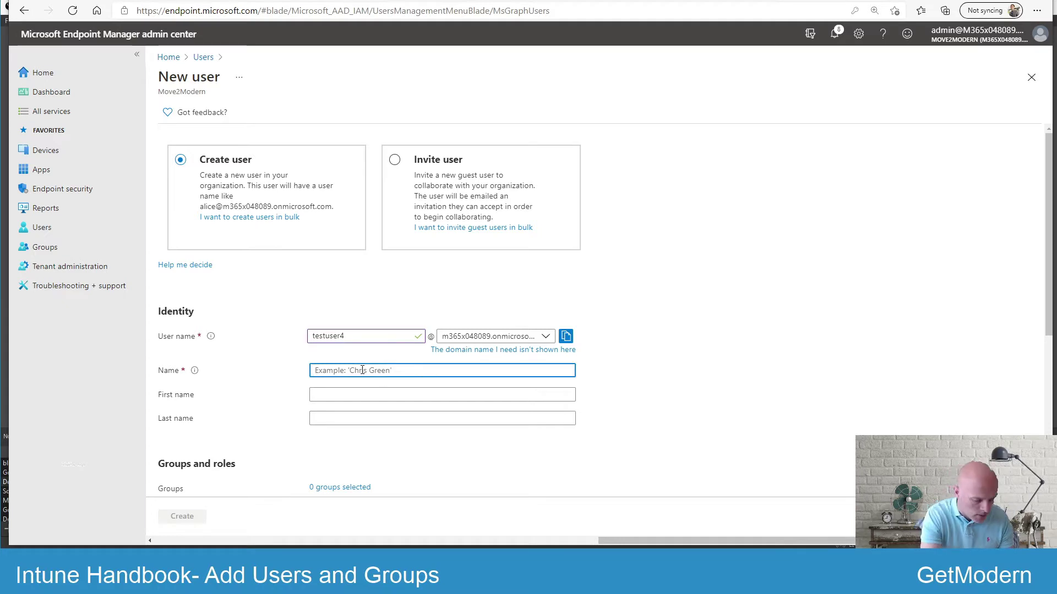
text(testuser4)
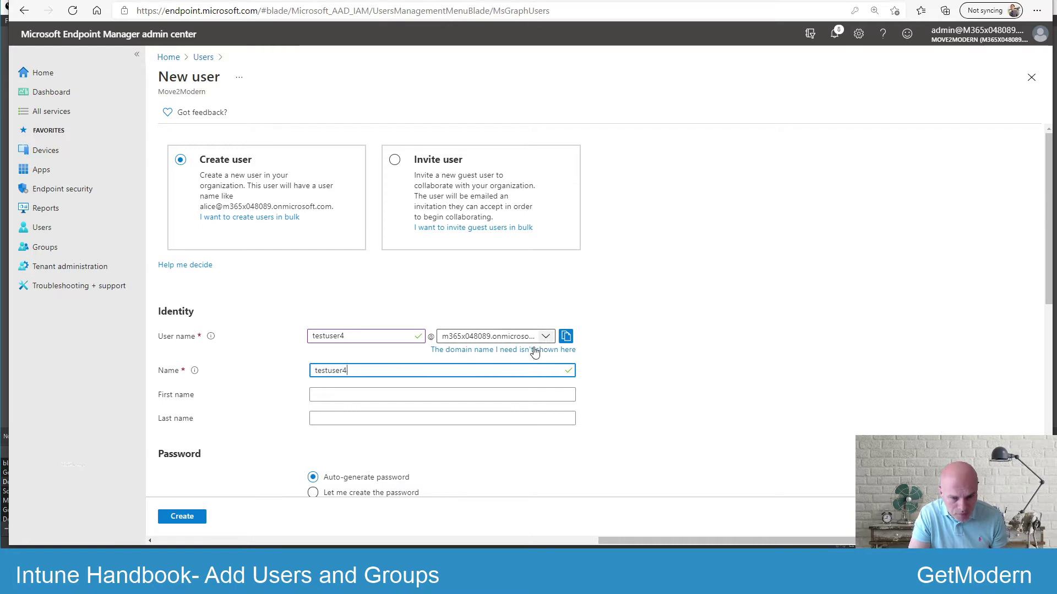
click(546, 338)
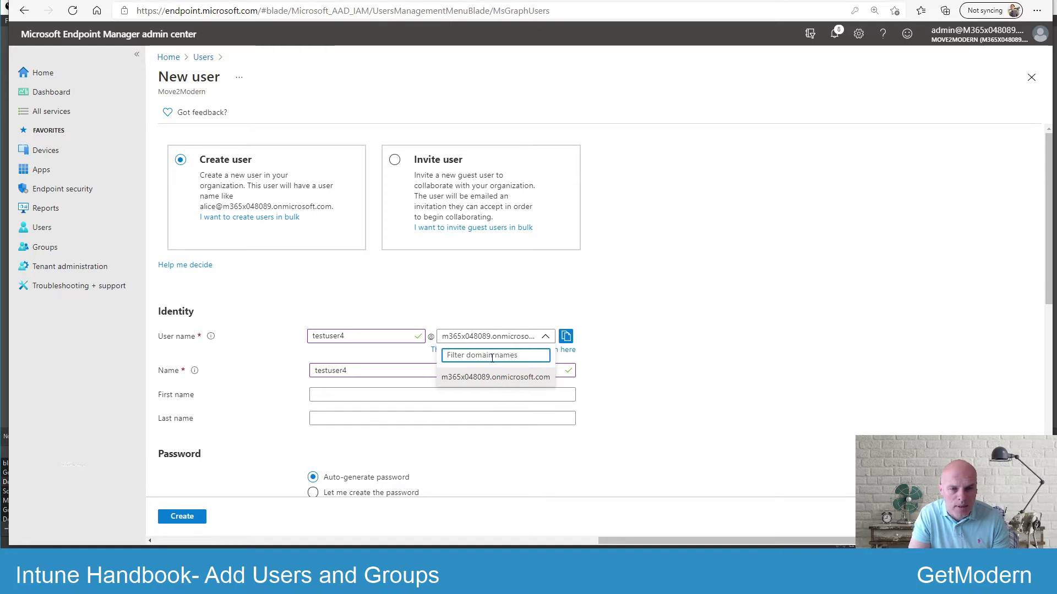
click(621, 372)
click(355, 397)
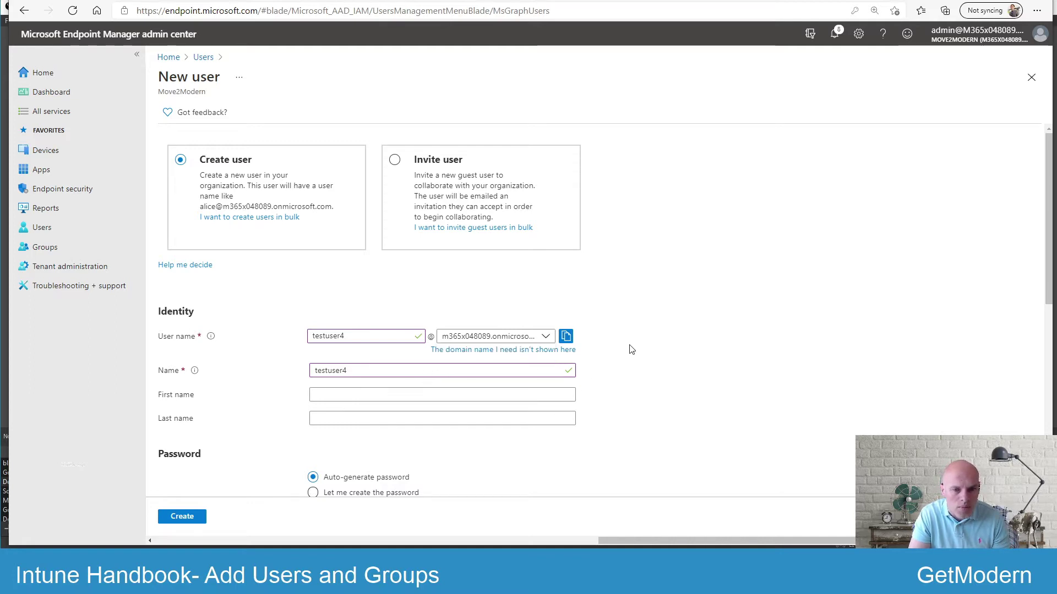
scroll(632, 350, down, 5)
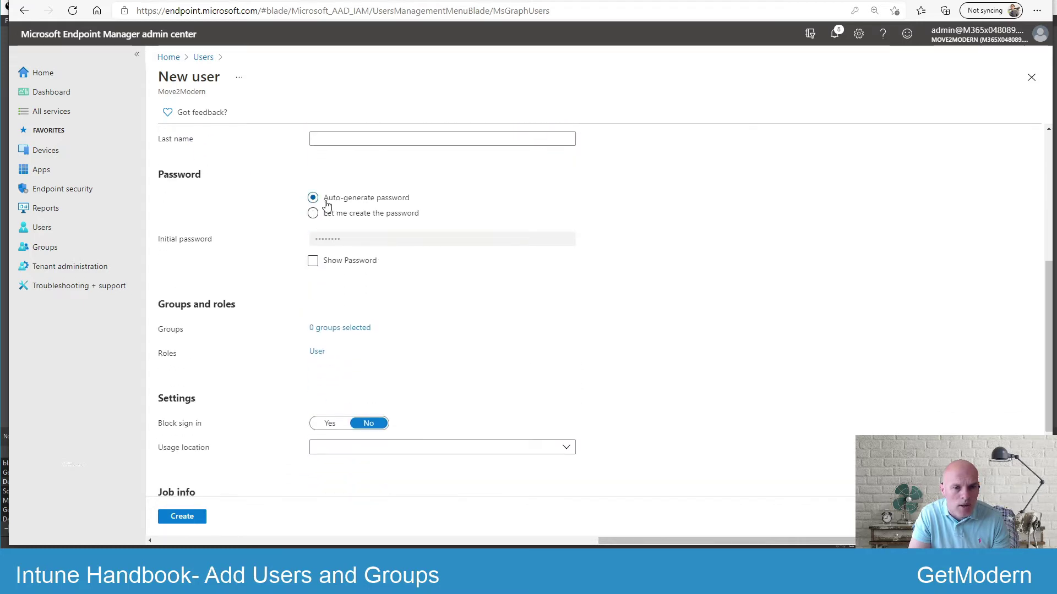
click(313, 262)
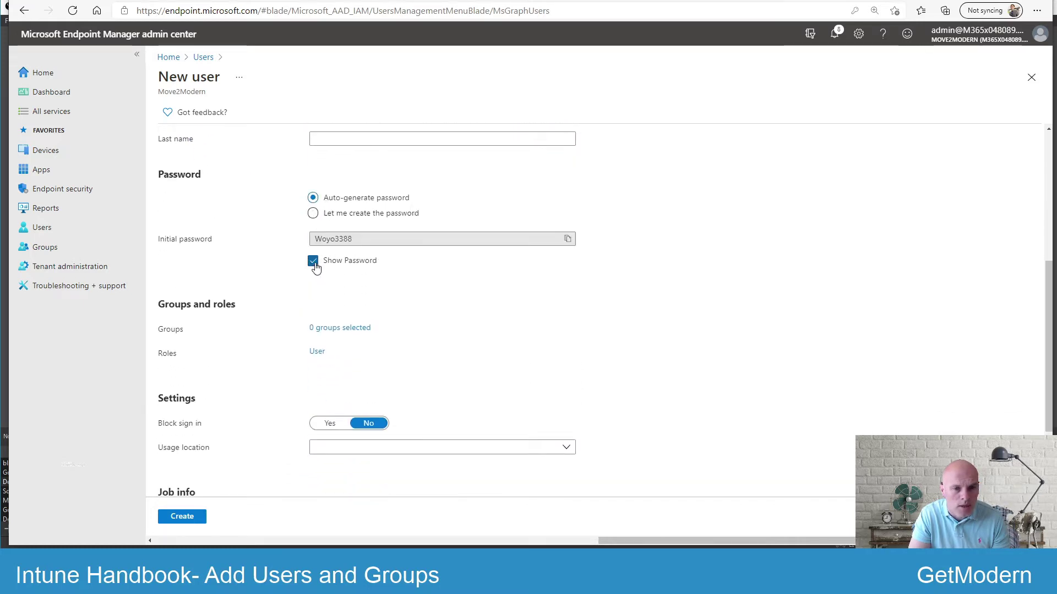
click(313, 262)
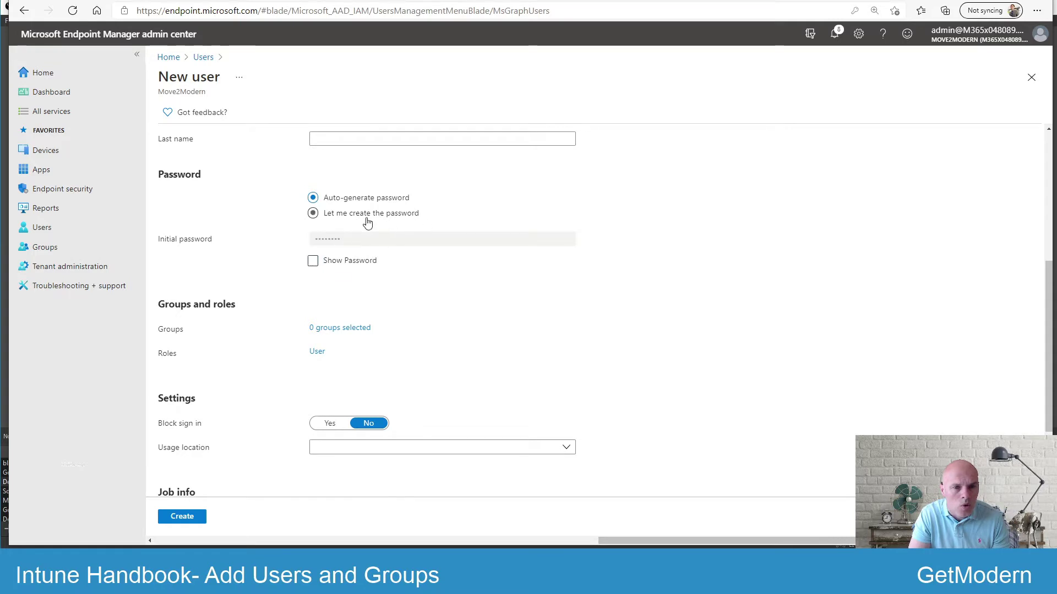
click(313, 214)
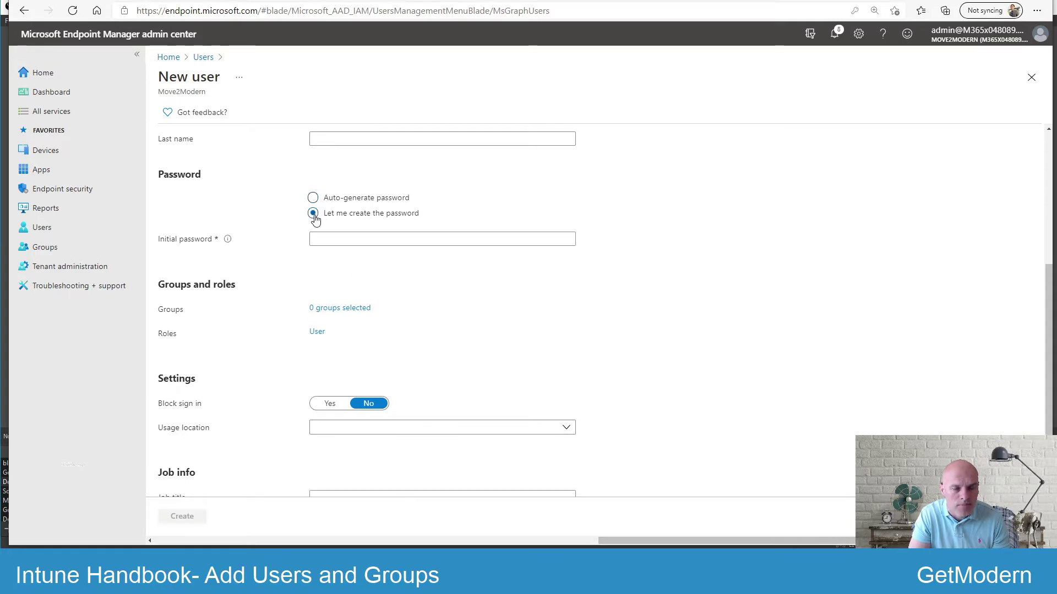
click(313, 202)
click(313, 198)
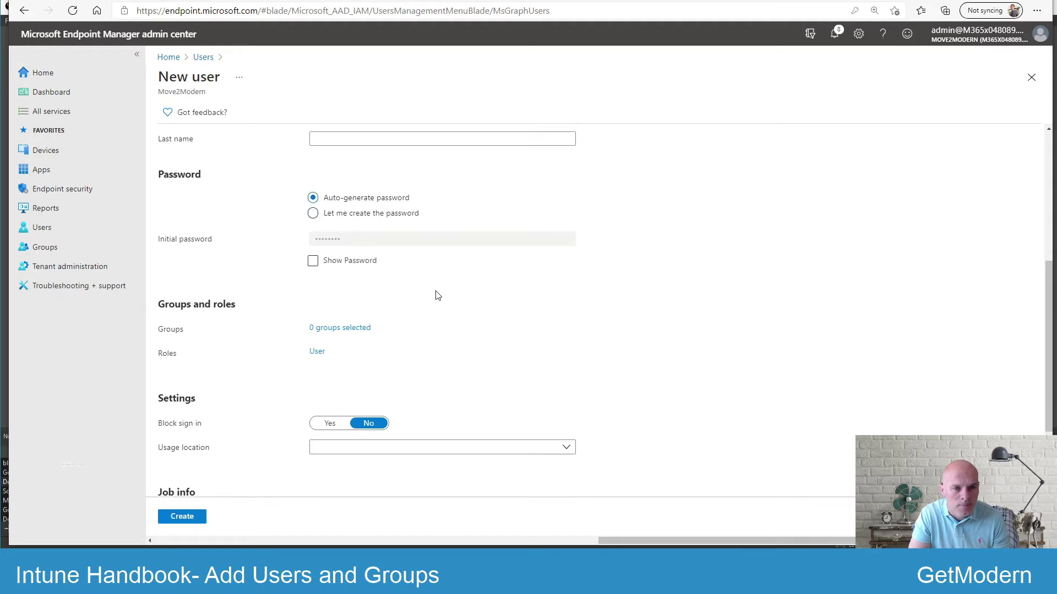
scroll(441, 295, down, 2)
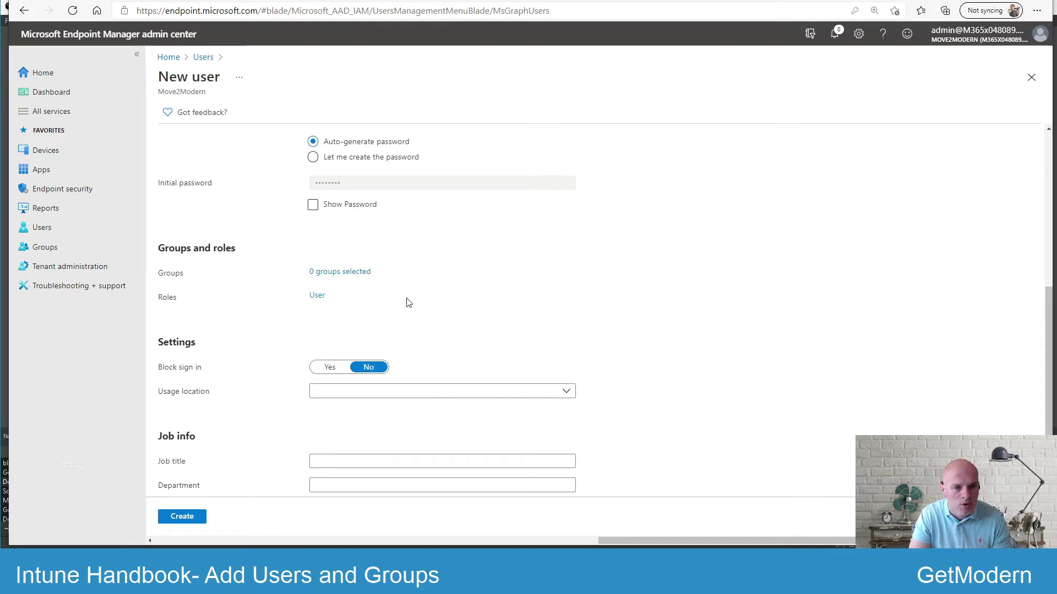
scroll(407, 303, down, 1)
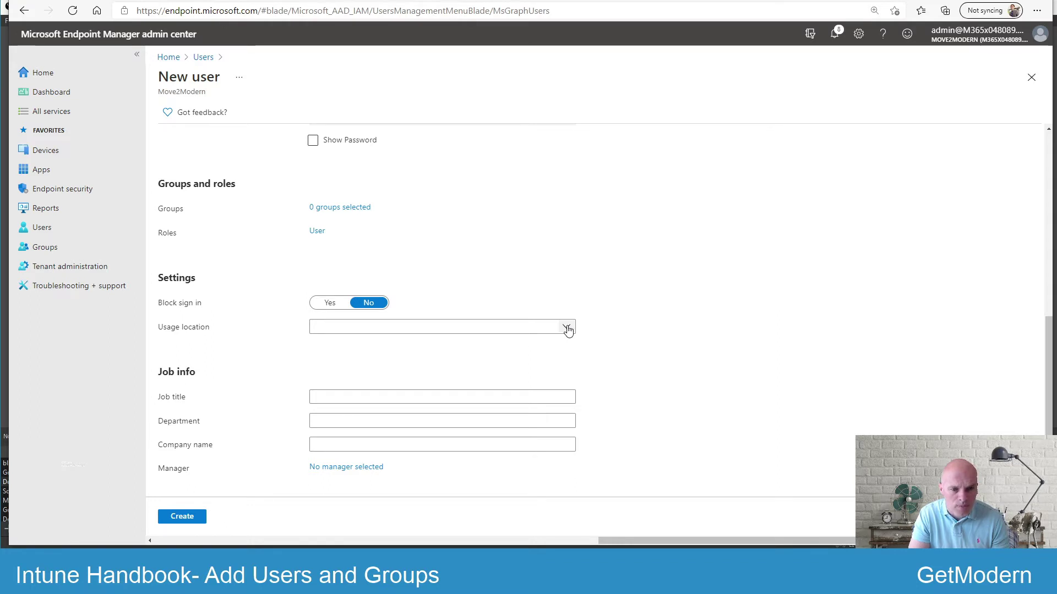
Change testuser4's usage location to United Kingdom and dismiss the save-password prompt.
click(567, 328)
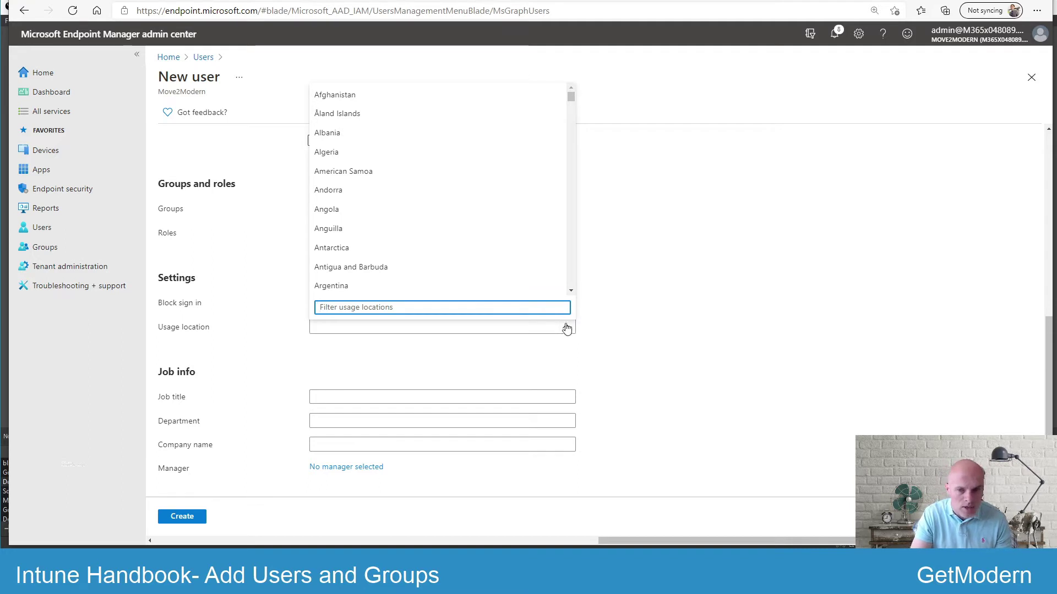
text(unit)
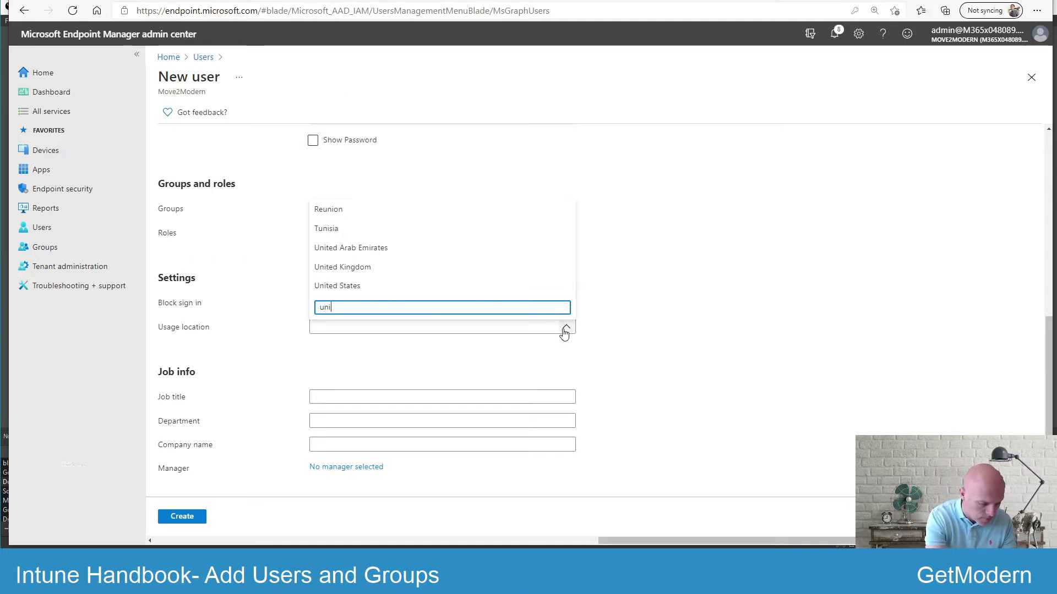
click(498, 285)
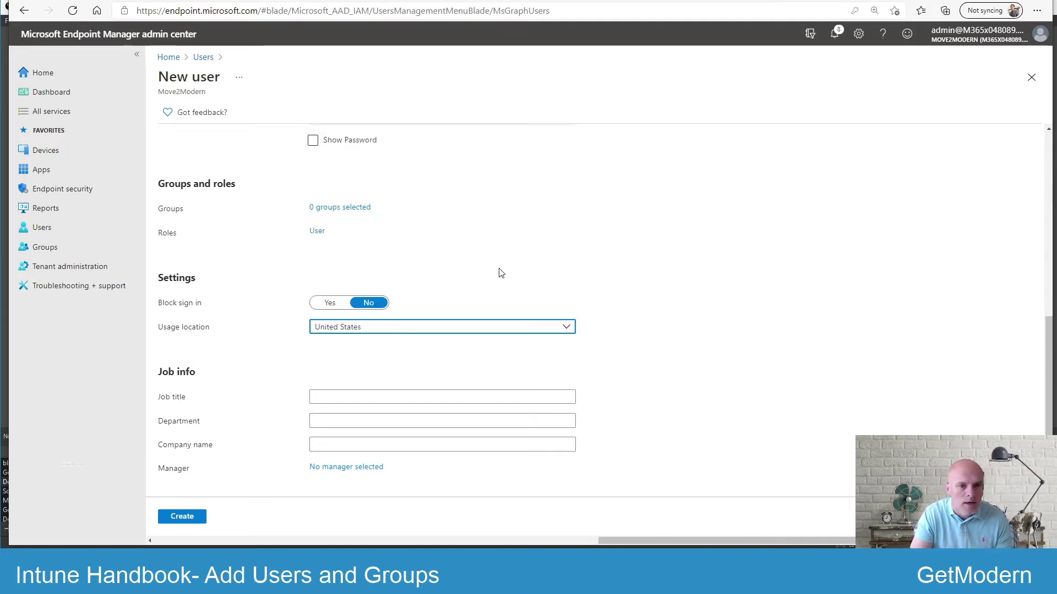
click(564, 327)
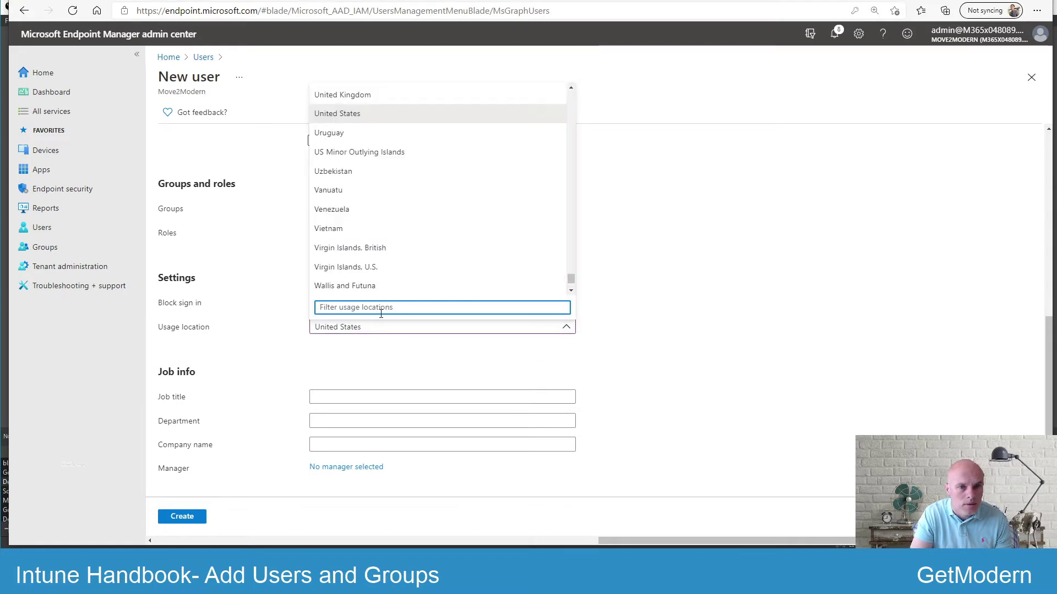
click(363, 96)
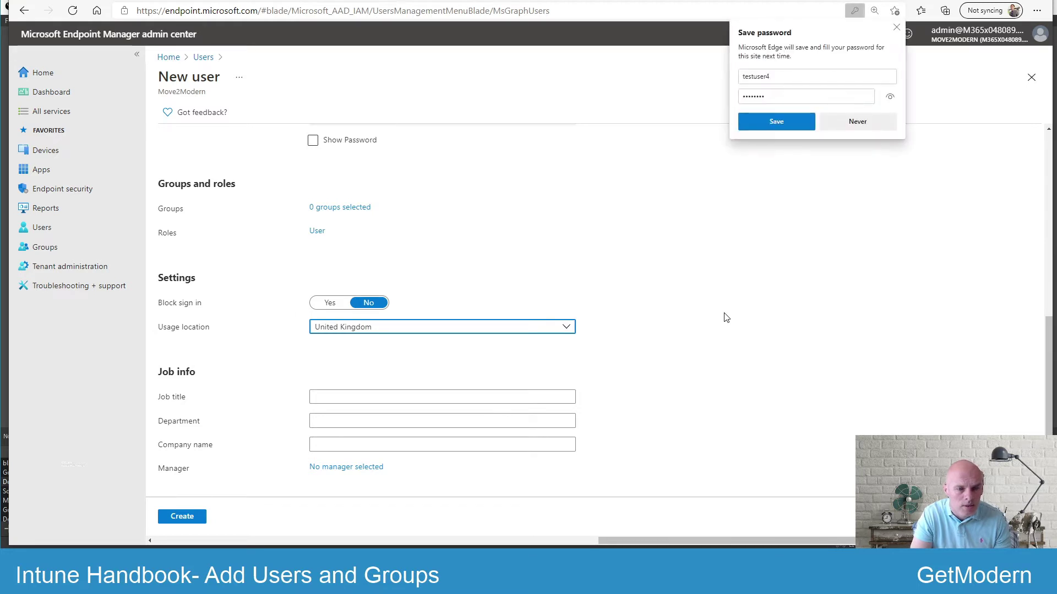
click(896, 28)
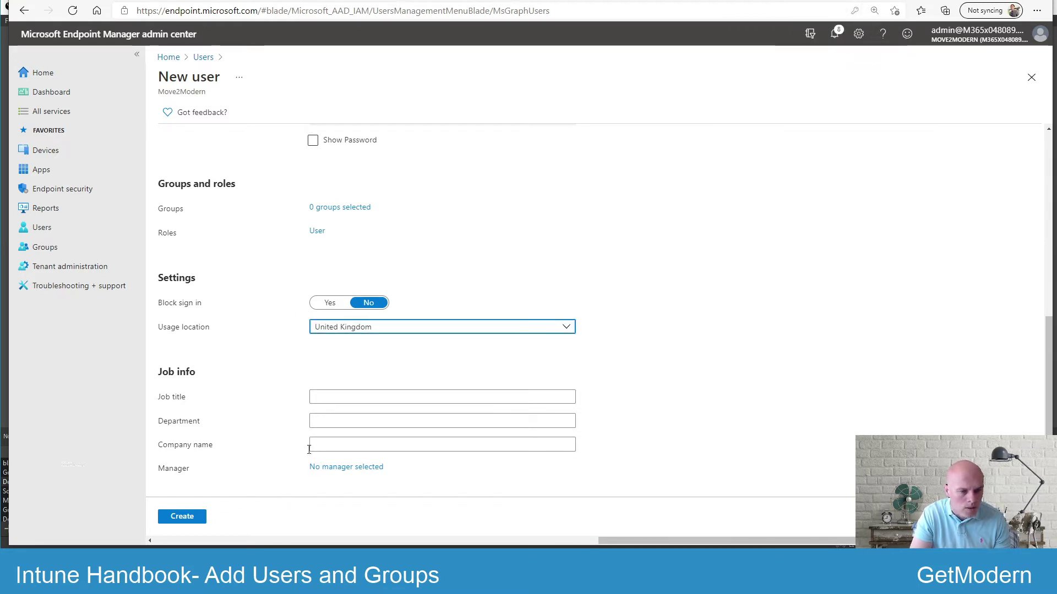
Create testuser4, then delete testuser1 and testuser2, leaving 14 users.
click(193, 520)
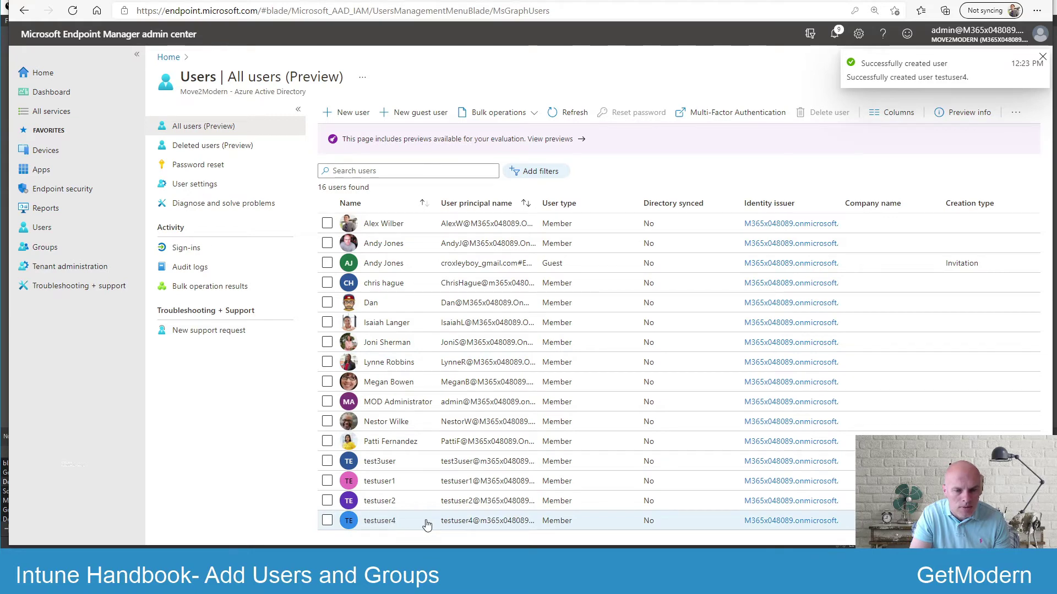
click(327, 481)
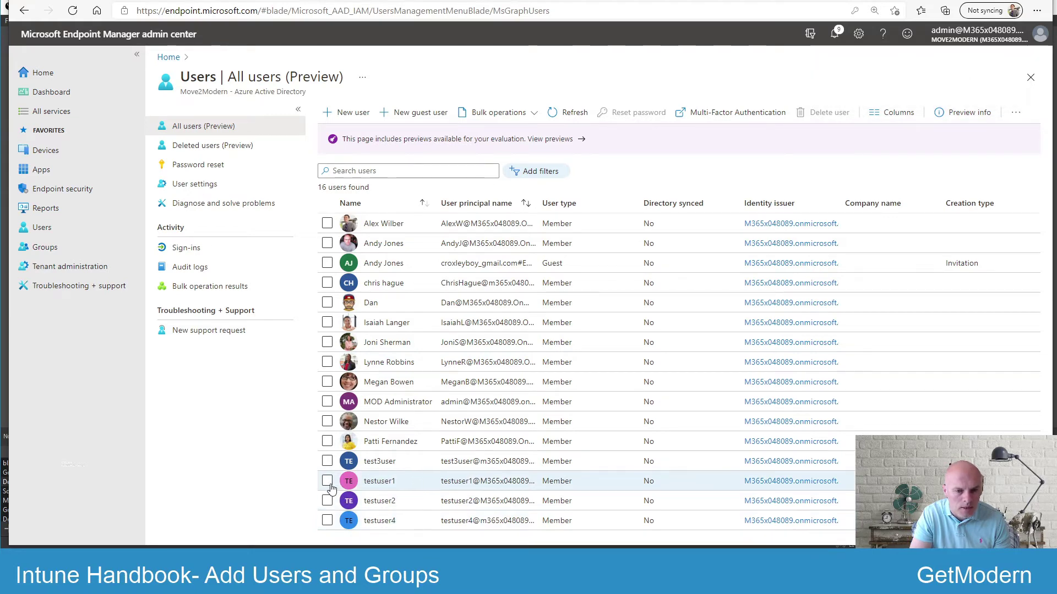
click(327, 500)
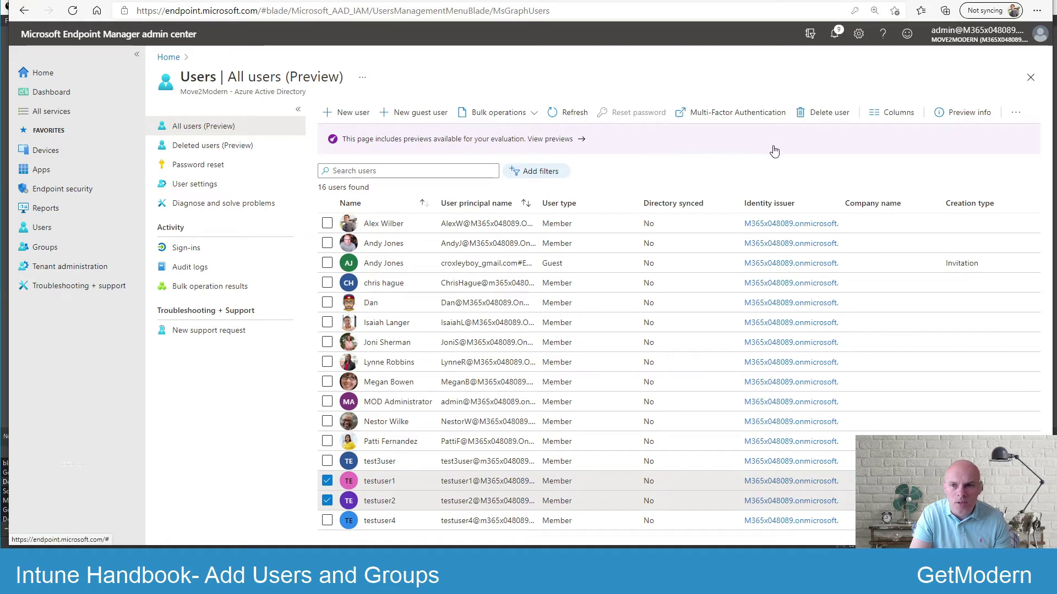
click(824, 114)
click(343, 160)
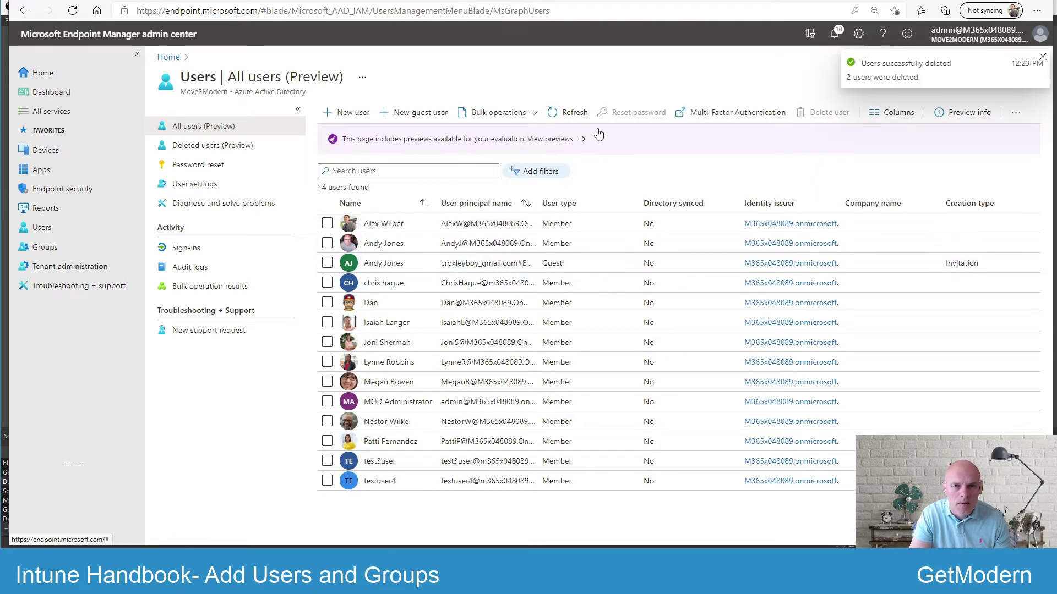
Bulk create users from UserCreateTemplate.csv and refresh the list to 16 users.
click(534, 114)
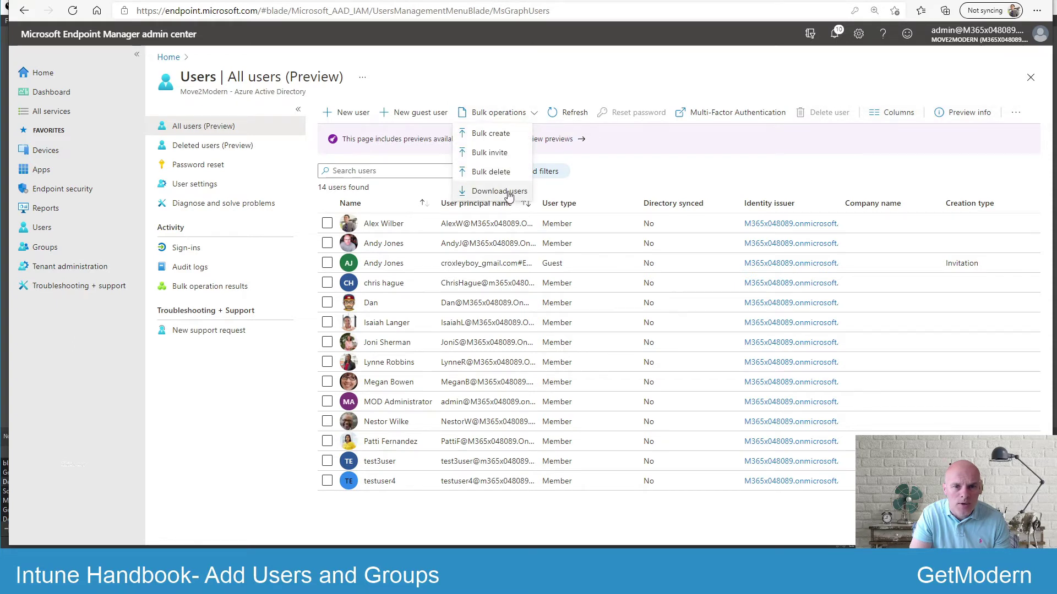
click(510, 138)
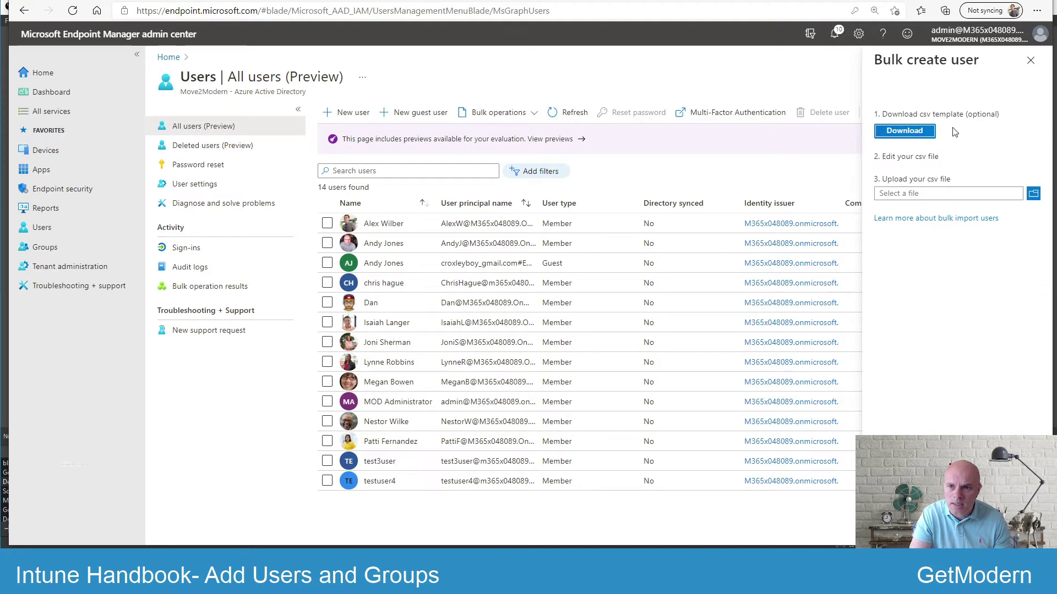
click(907, 132)
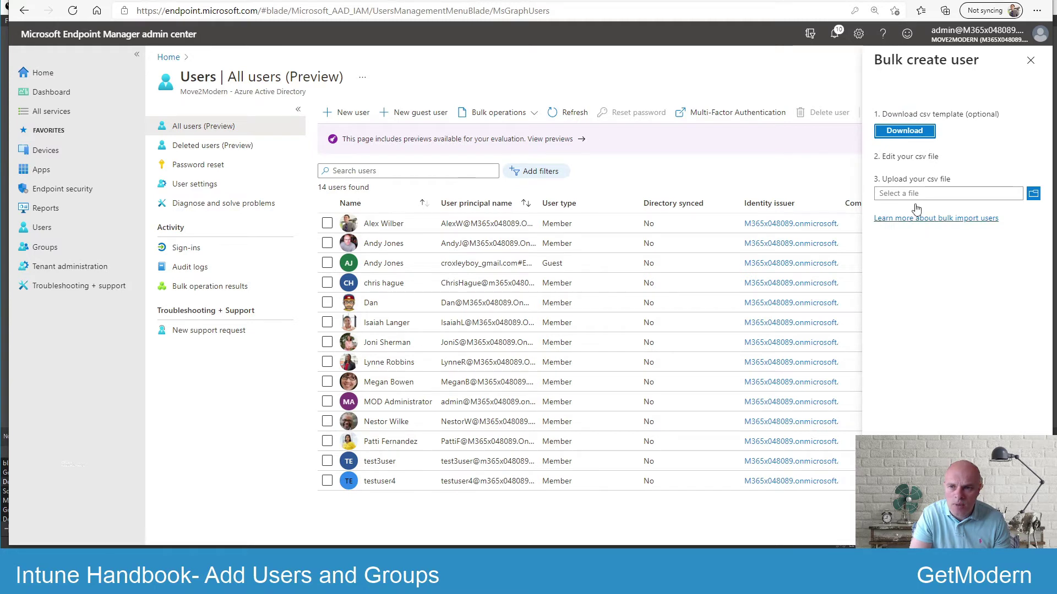
click(1032, 193)
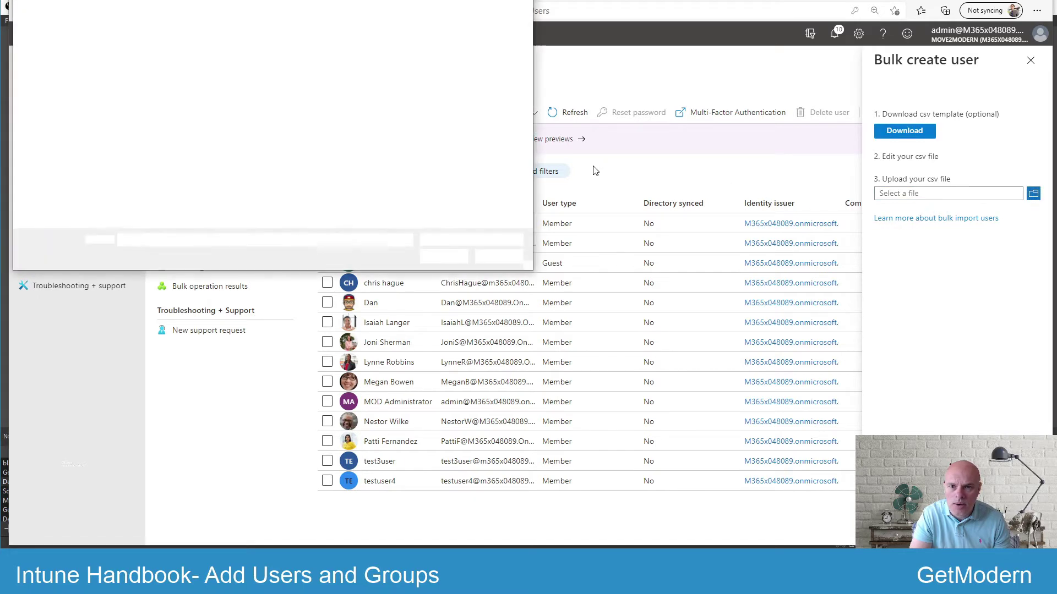
click(497, 66)
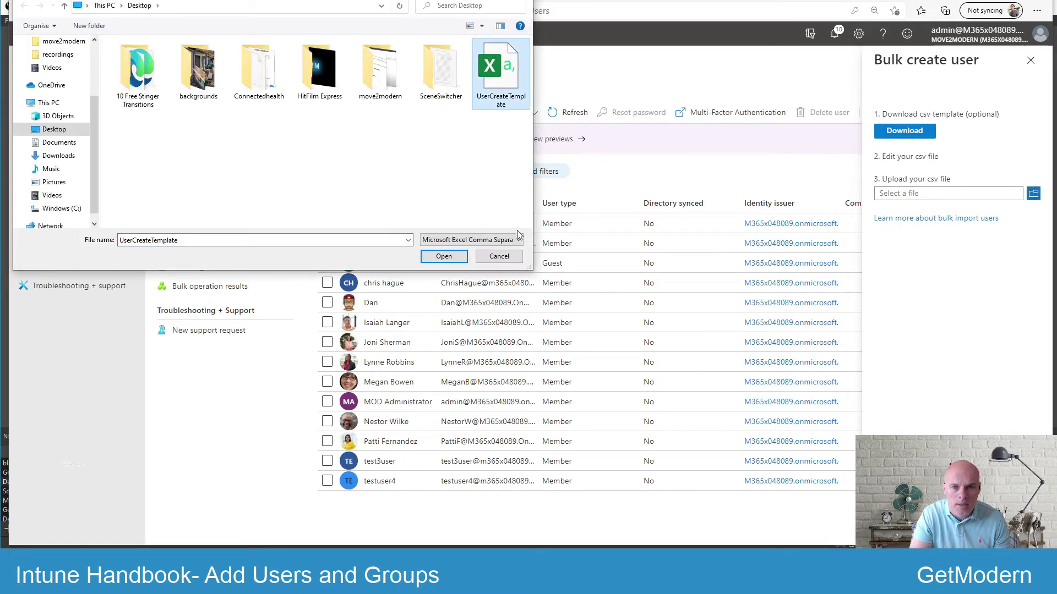
click(444, 257)
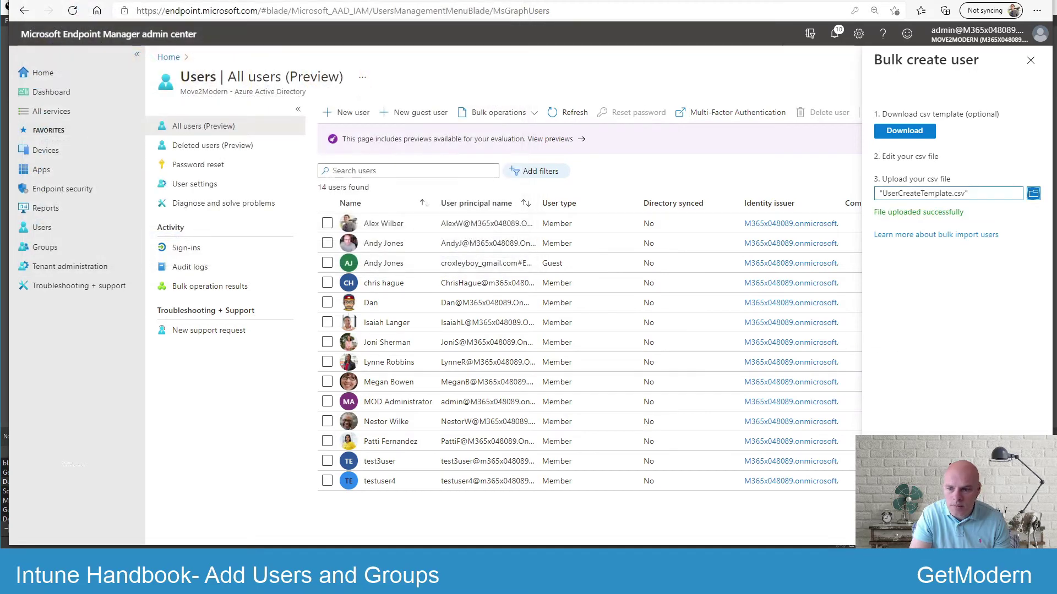
click(927, 424)
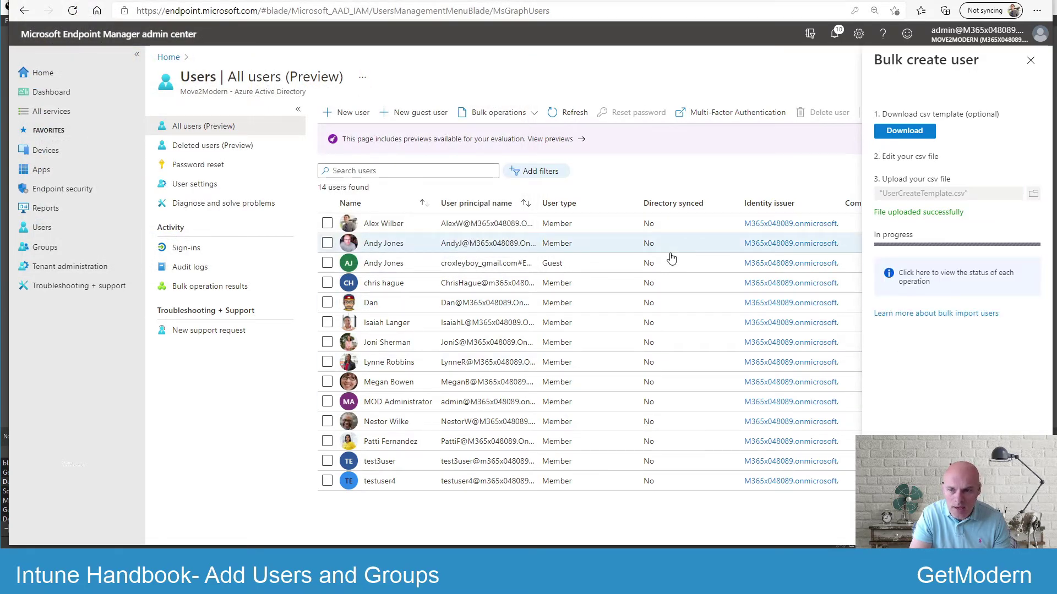
click(1030, 61)
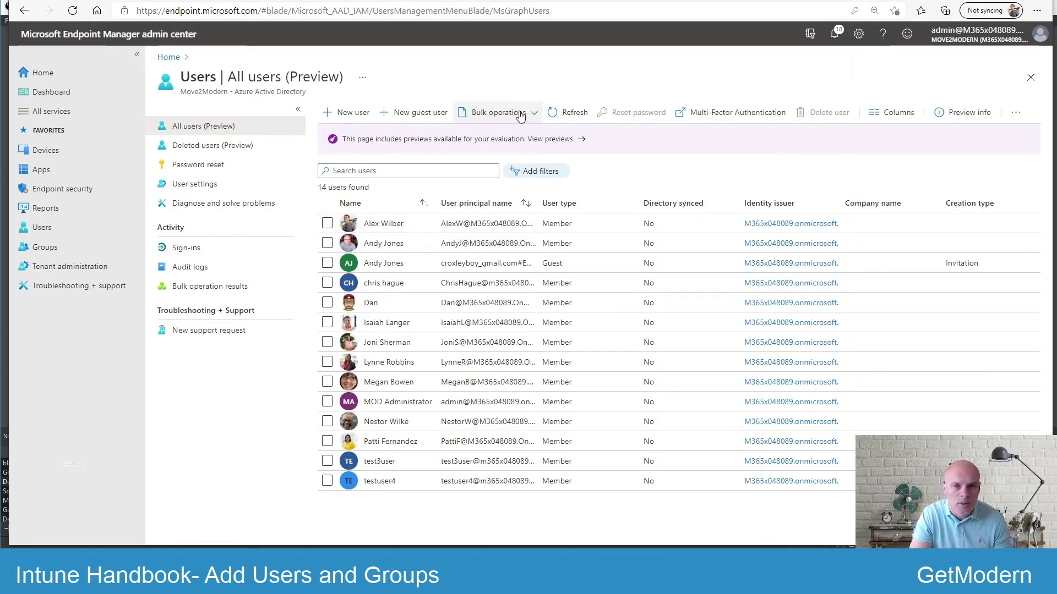
click(572, 115)
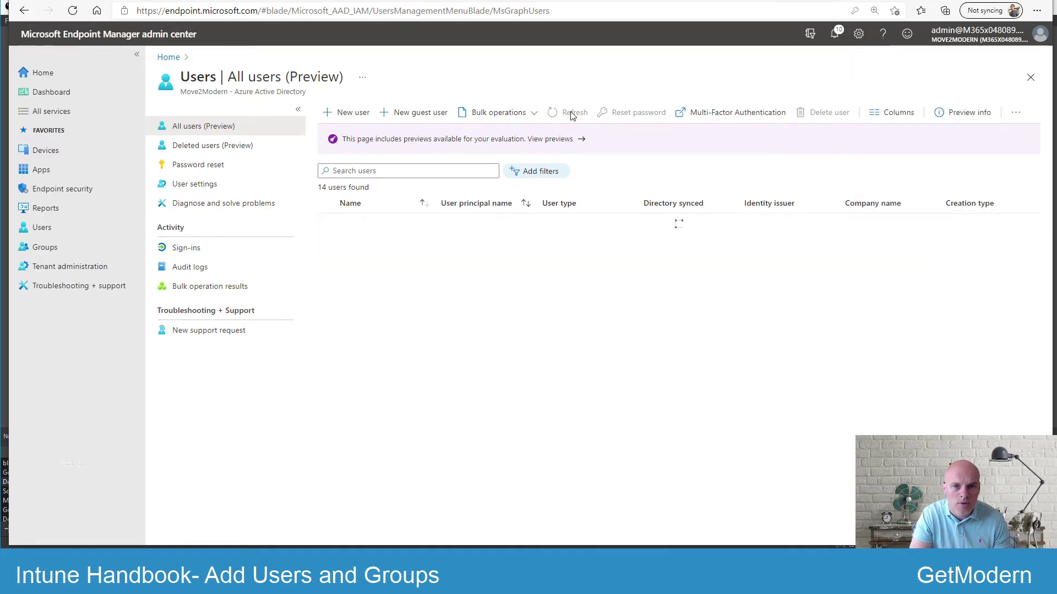
click(571, 115)
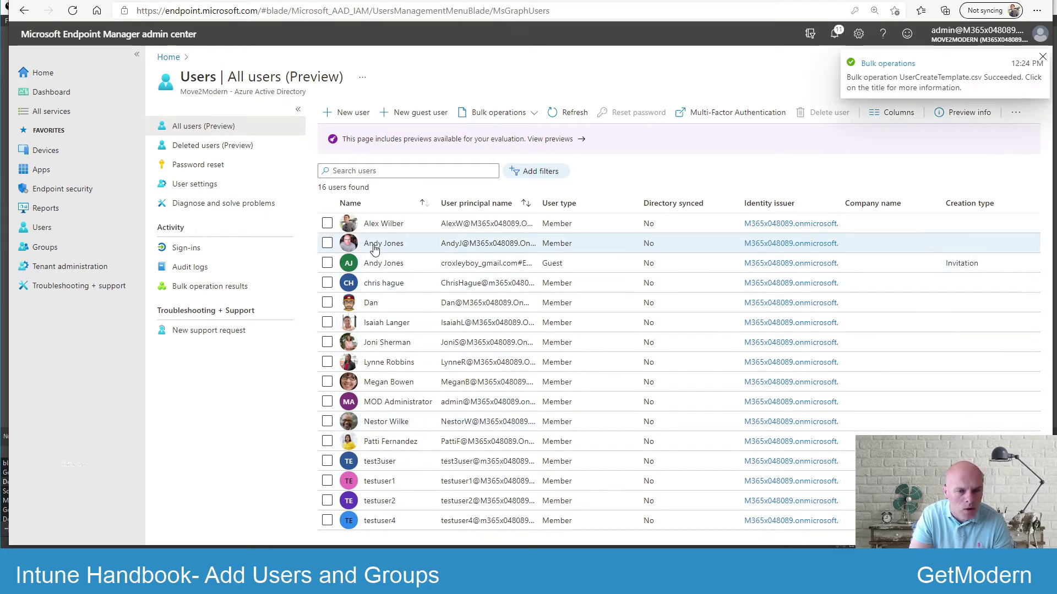
Open the top-listed user's Assigned roles page, showing no roles assigned.
click(392, 226)
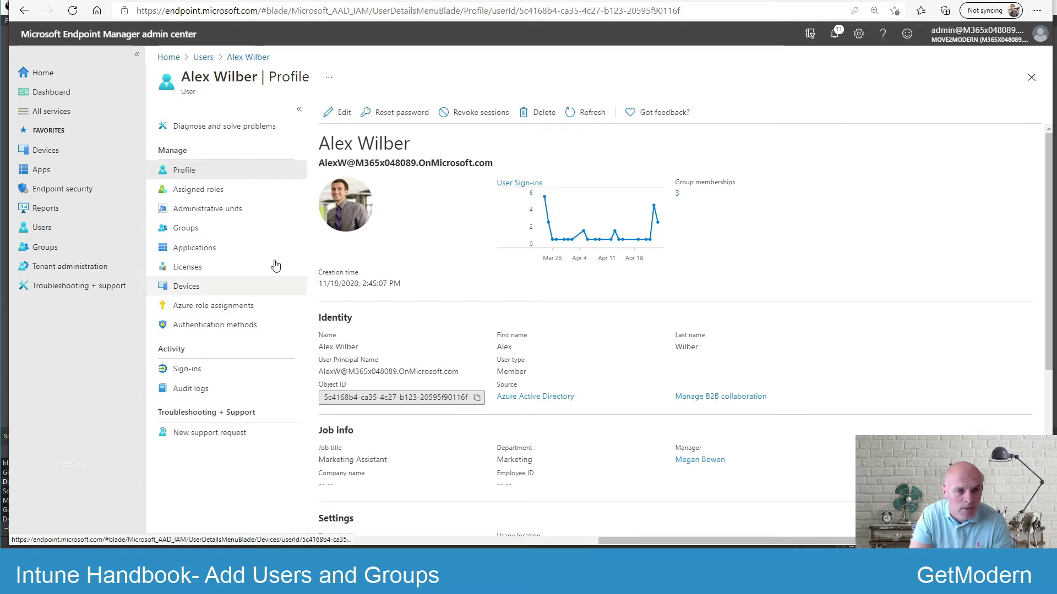
click(246, 193)
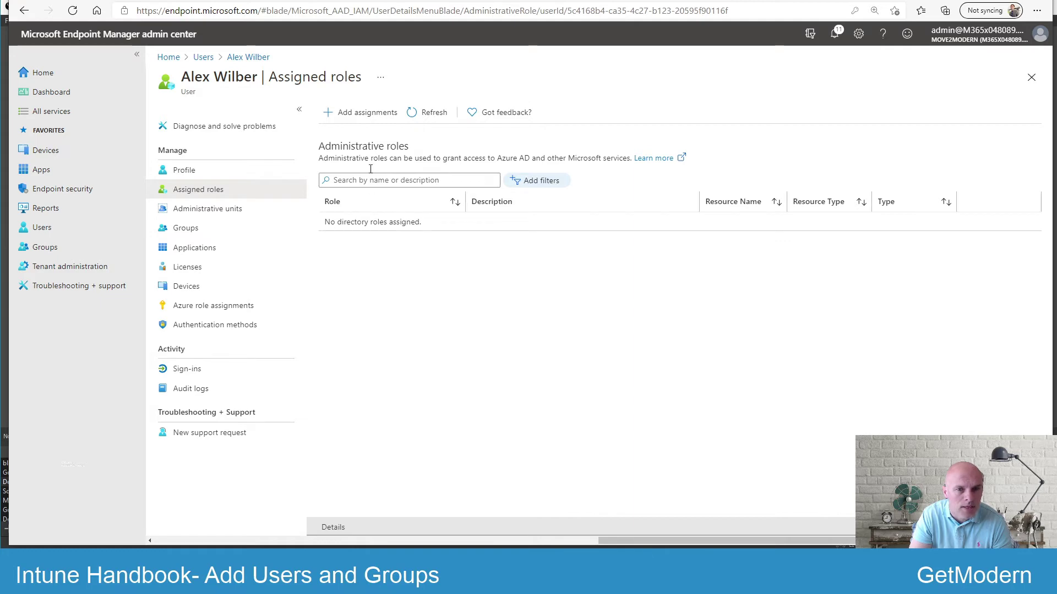
Assign Alex Wilber the Global administrator and Global reader roles, then close the role picker.
click(363, 115)
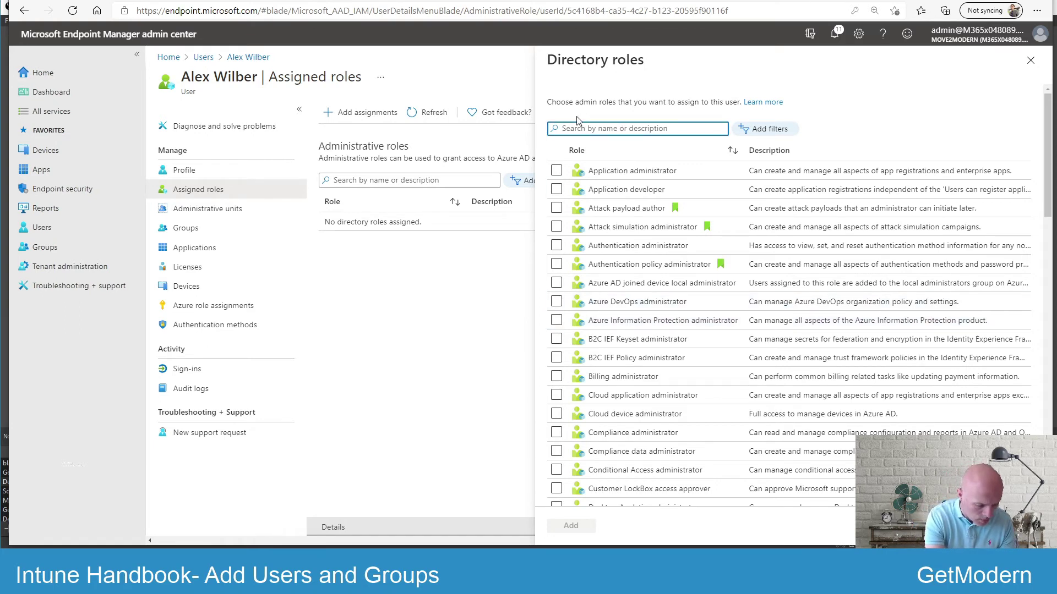
text(global)
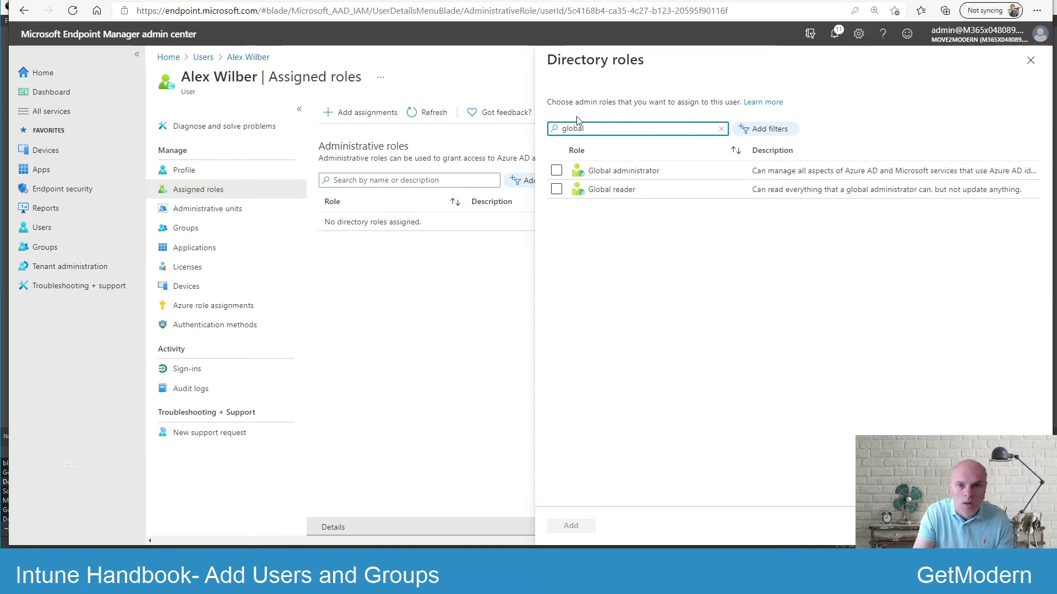
click(557, 189)
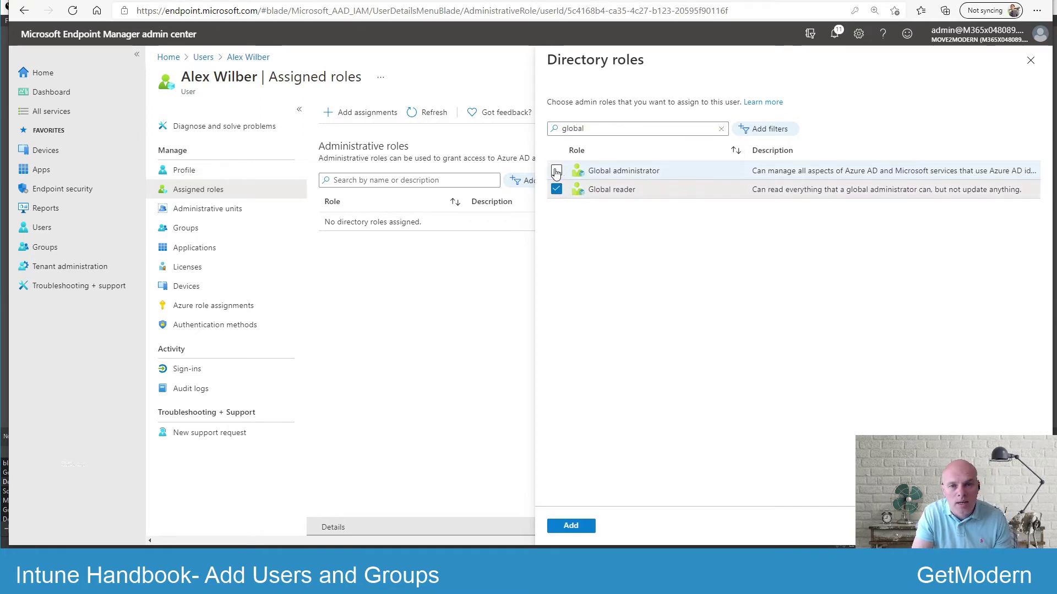
click(557, 171)
click(570, 526)
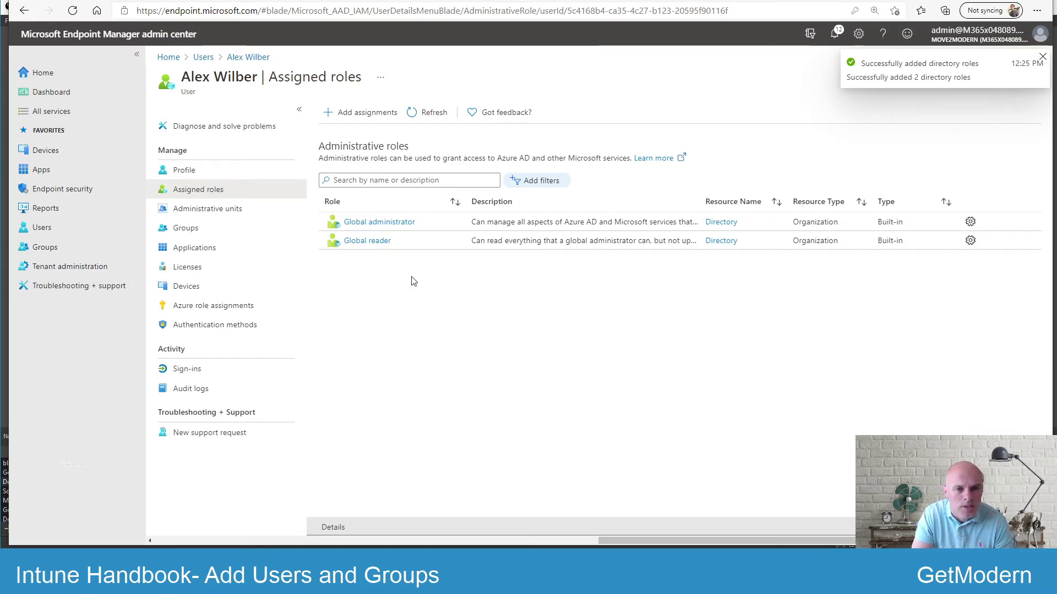
click(368, 112)
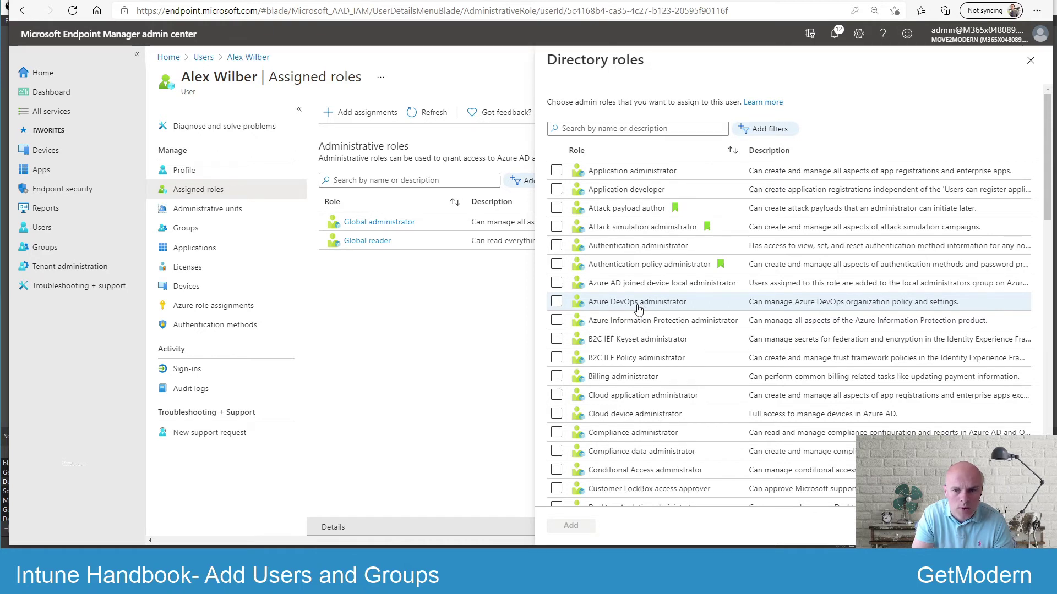
click(1030, 61)
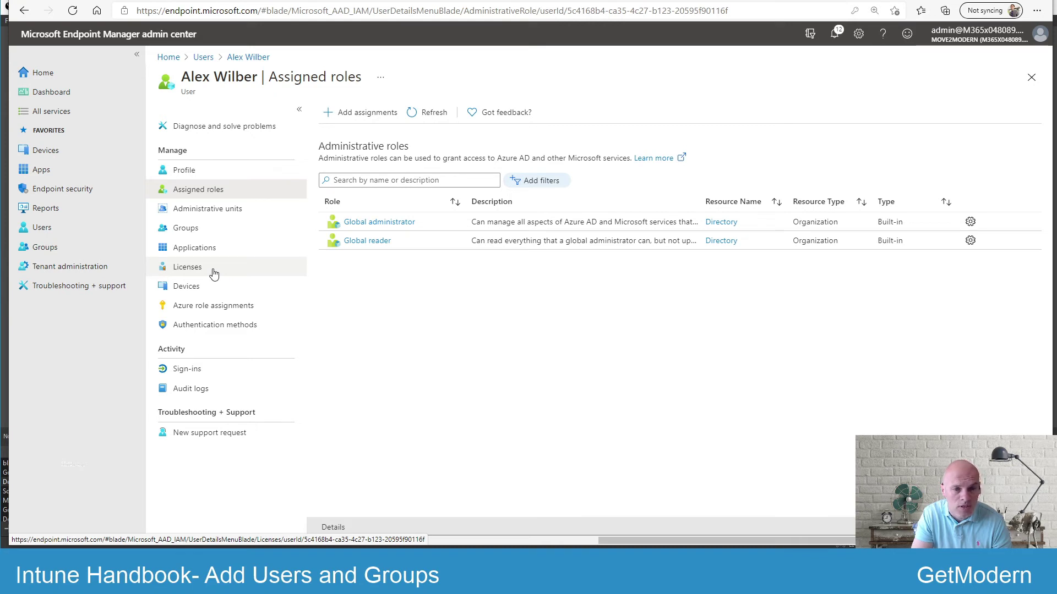
Open Alex Wilber's Devices page listing his two compliant devices.
click(249, 289)
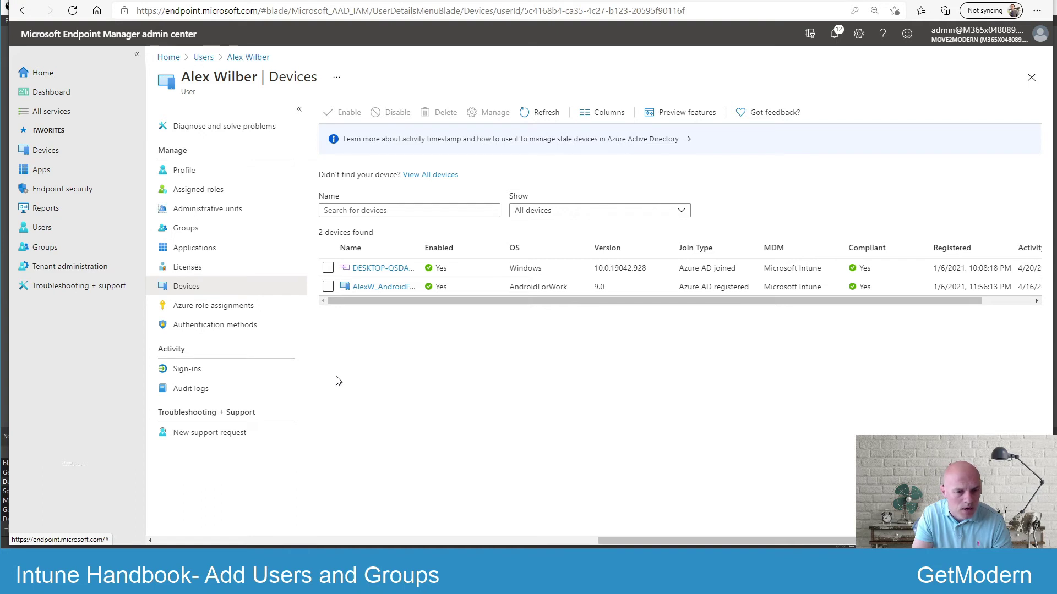
click(224, 329)
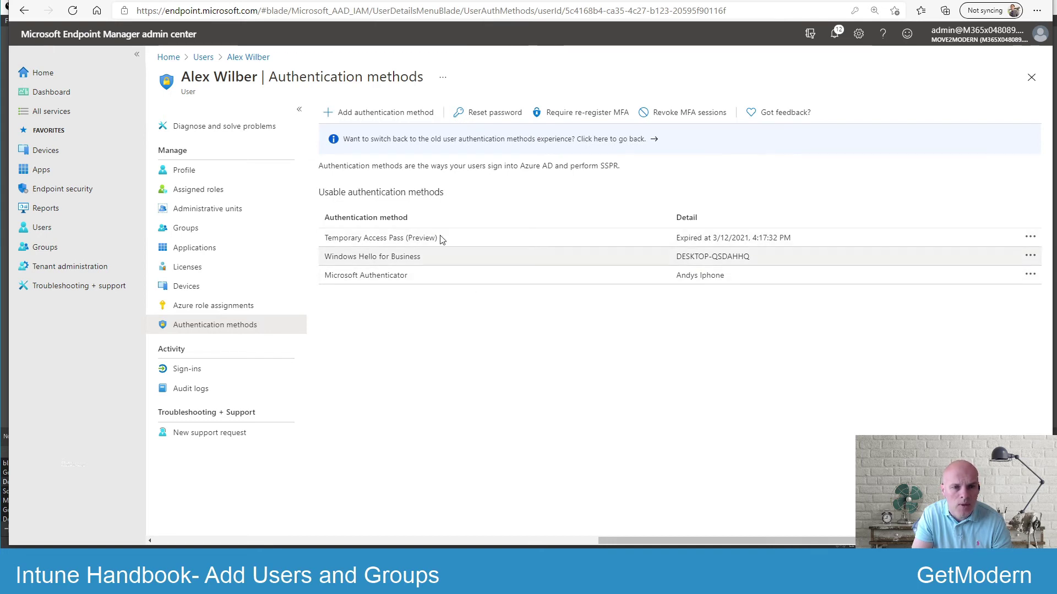
click(399, 116)
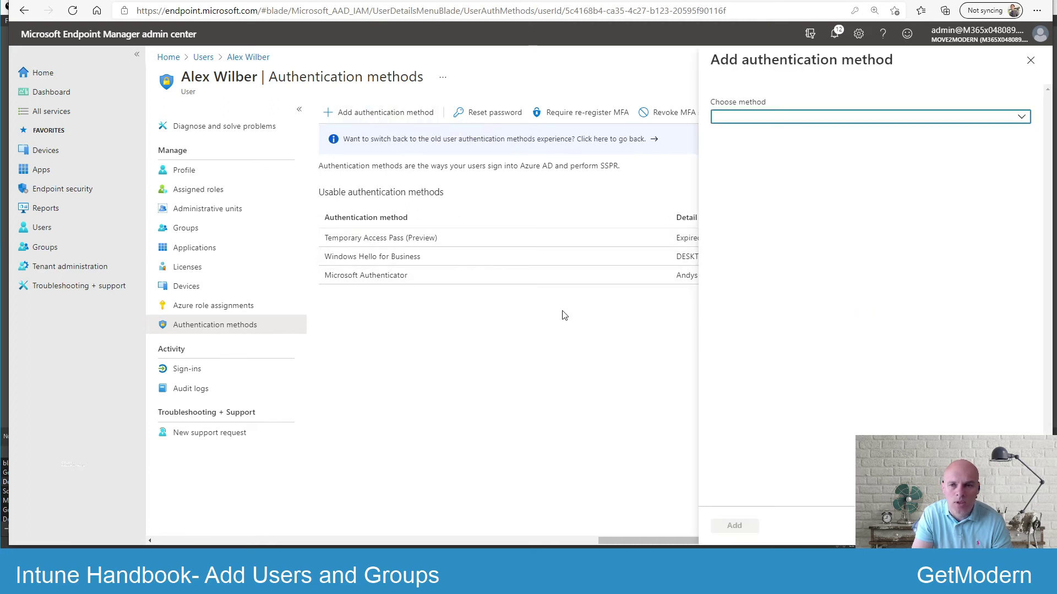
click(785, 118)
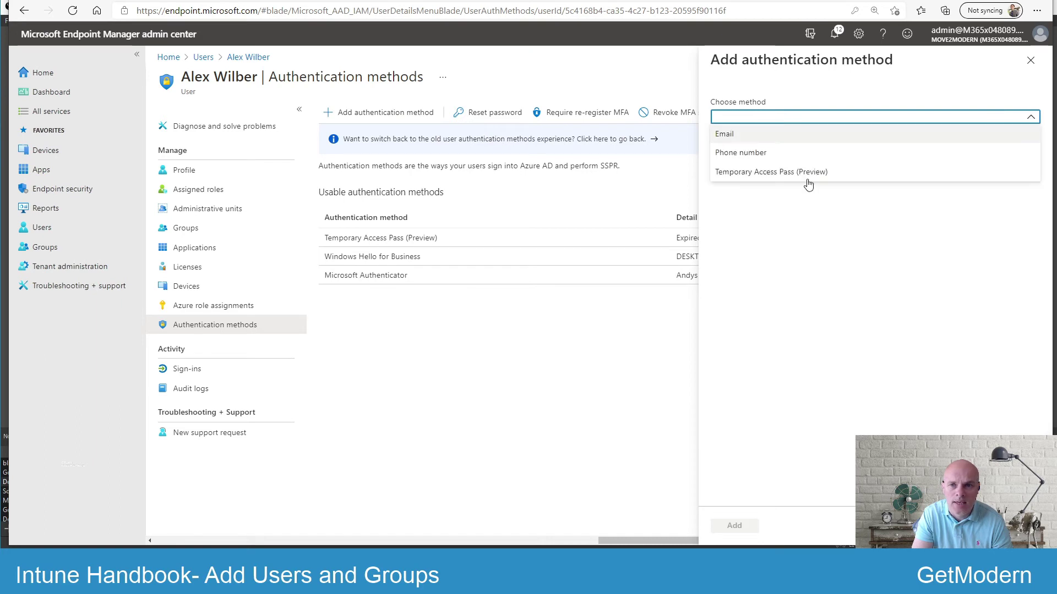
click(768, 154)
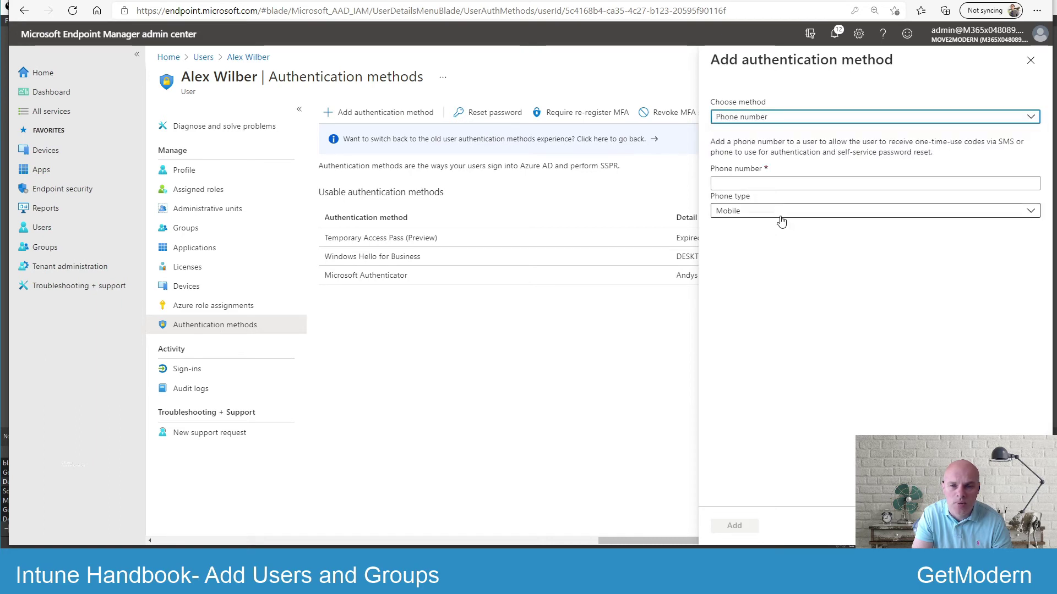
click(1031, 60)
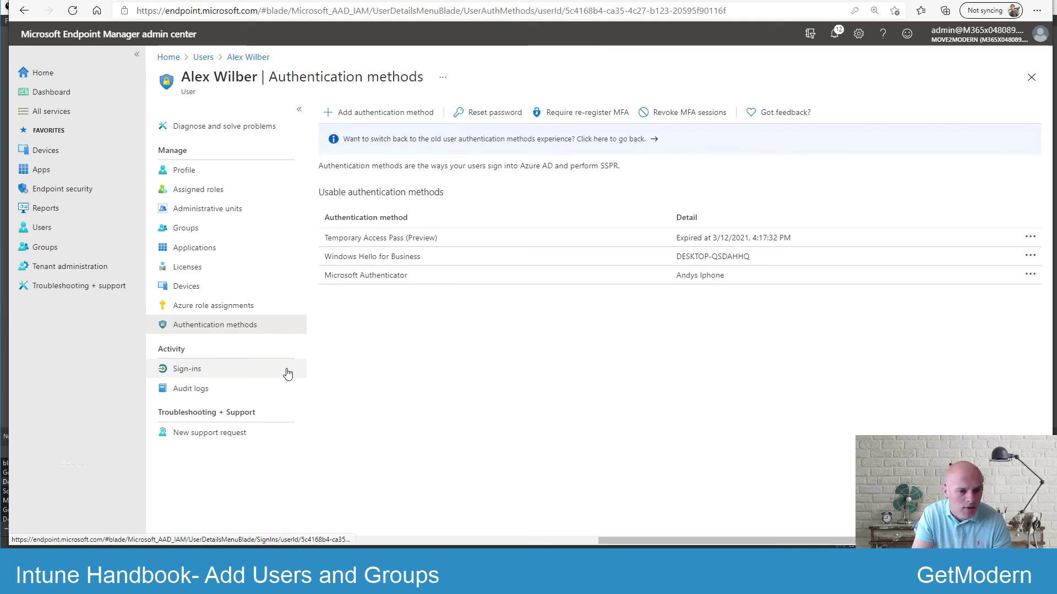
Review Alex Wilber's sign-in history and audit logs, then move to the Azure portal home page.
click(184, 370)
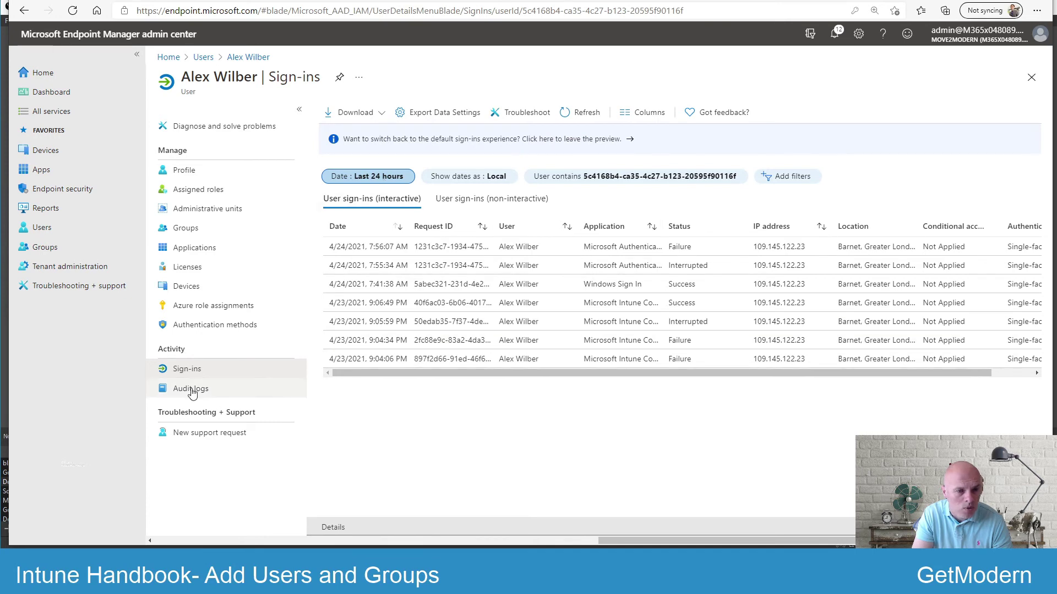
click(304, 391)
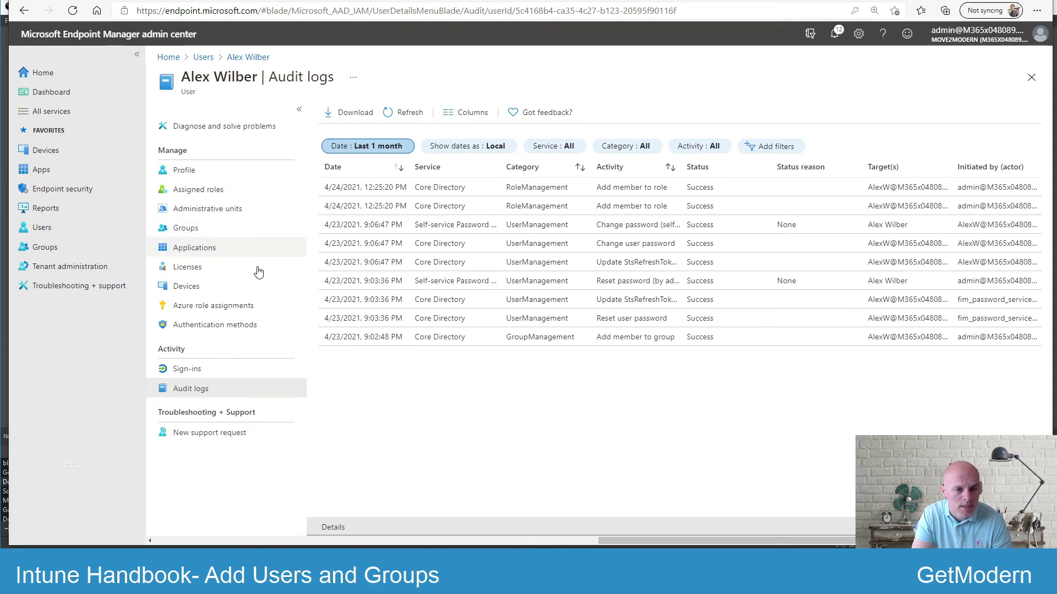
click(306, 385)
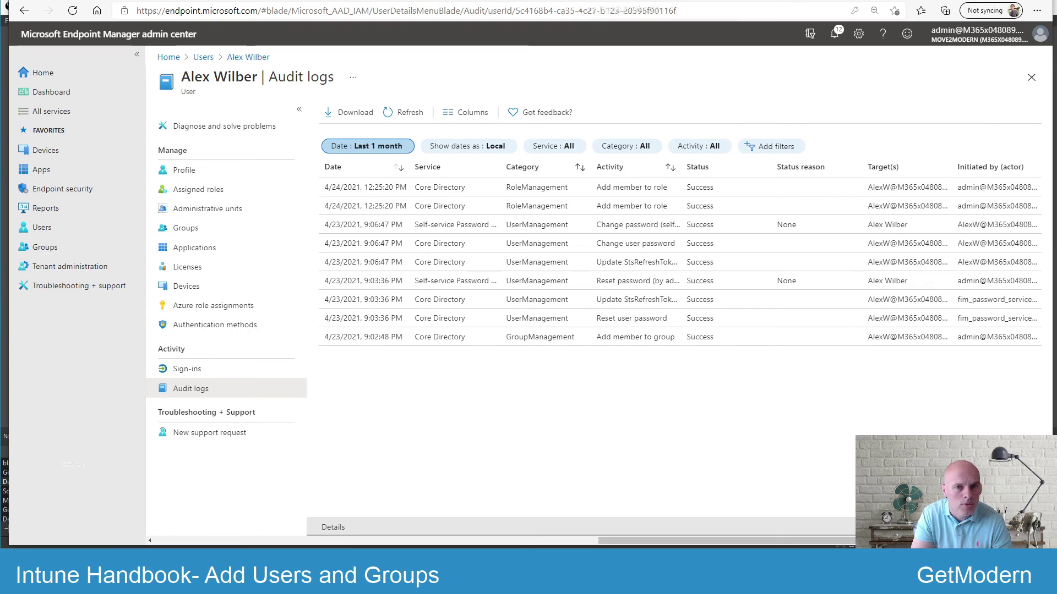
click(619, 2)
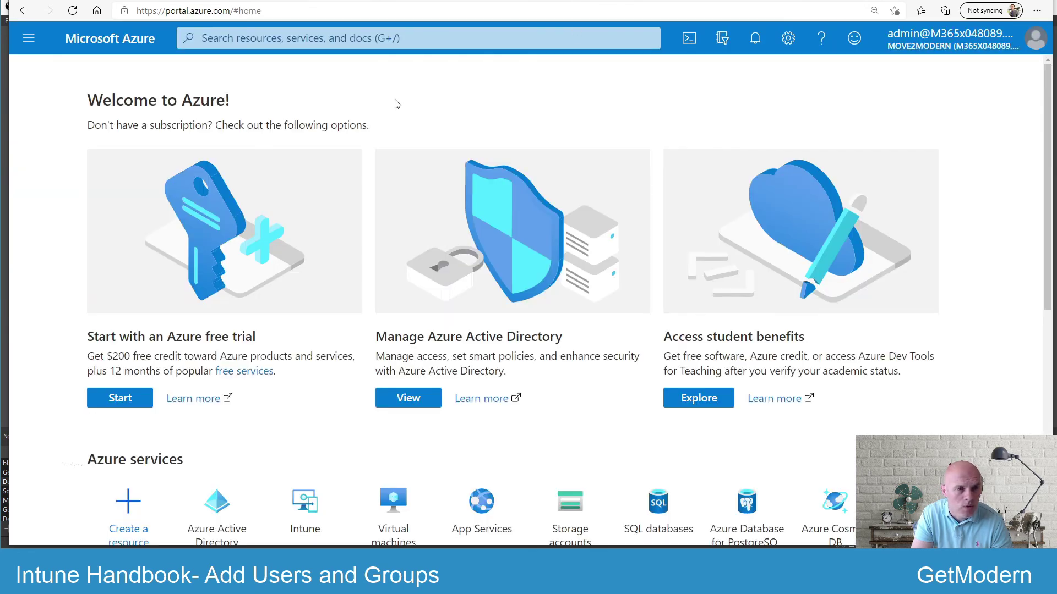
Open the Users list under Azure Active Directory in the Azure portal.
click(28, 40)
click(70, 464)
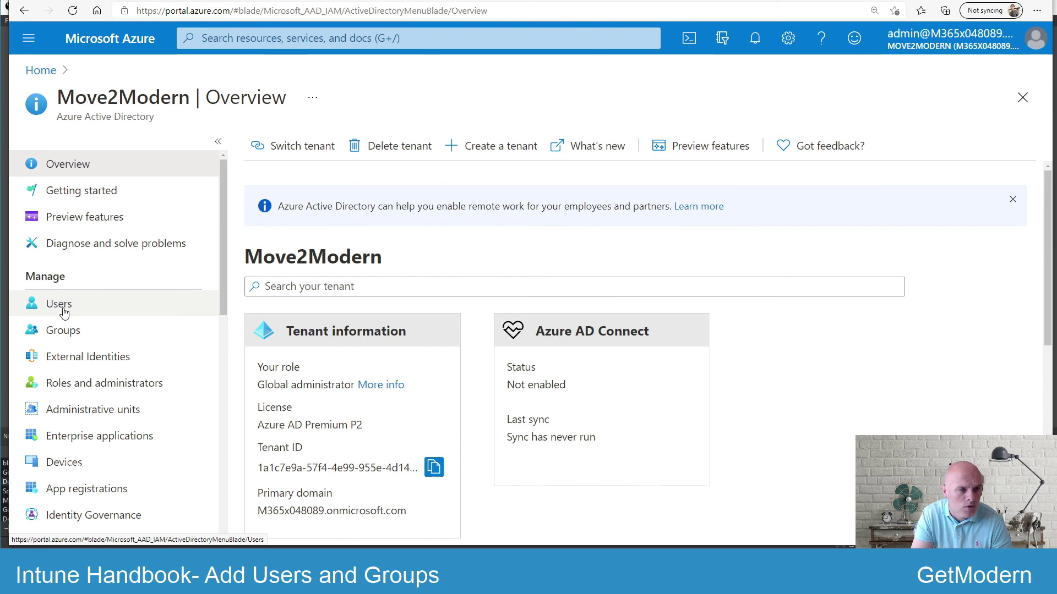
click(62, 306)
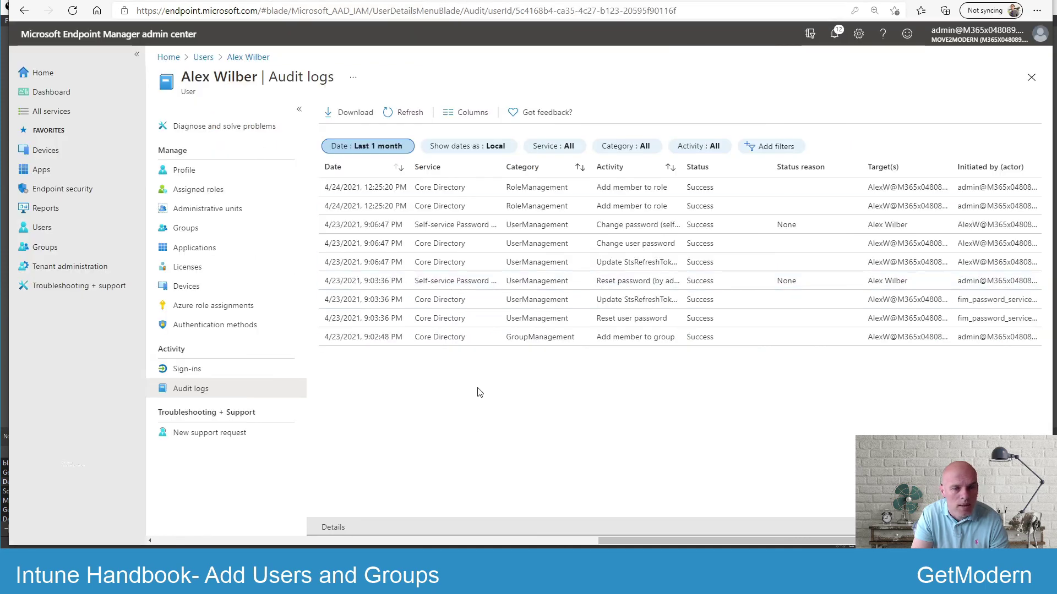
click(43, 229)
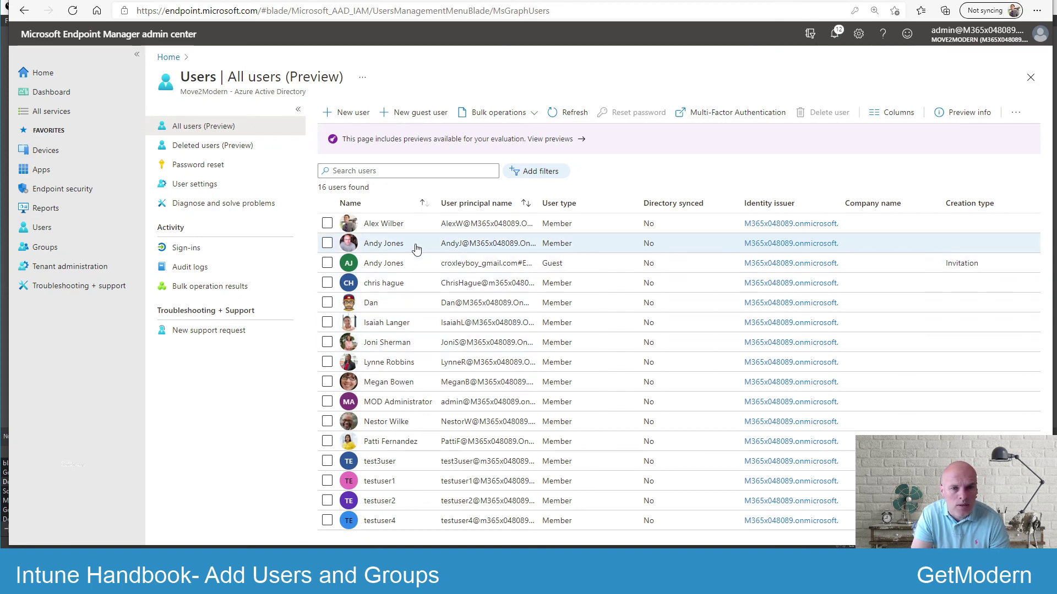
click(384, 224)
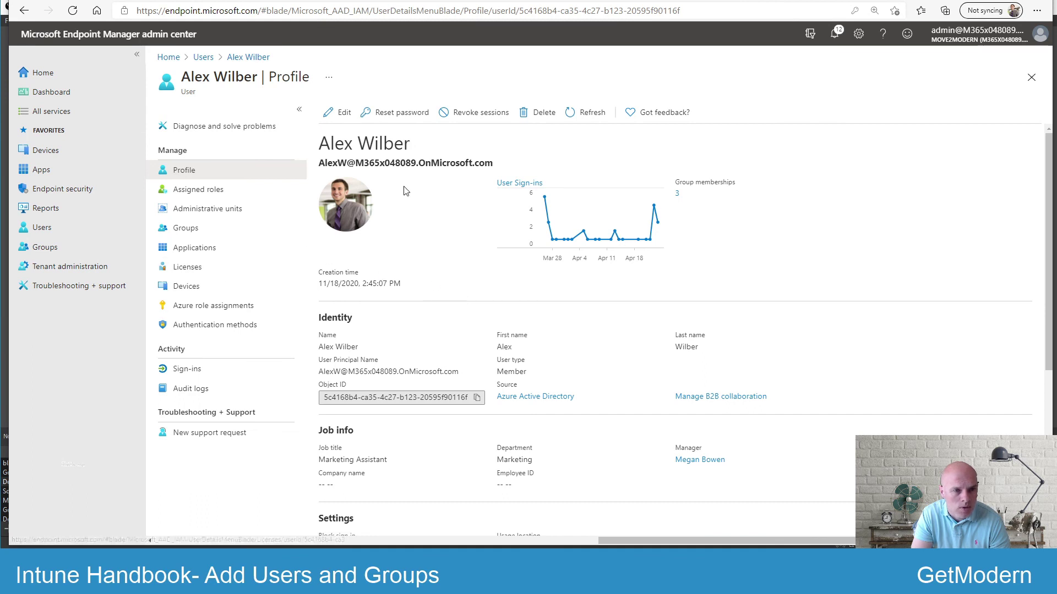
click(404, 113)
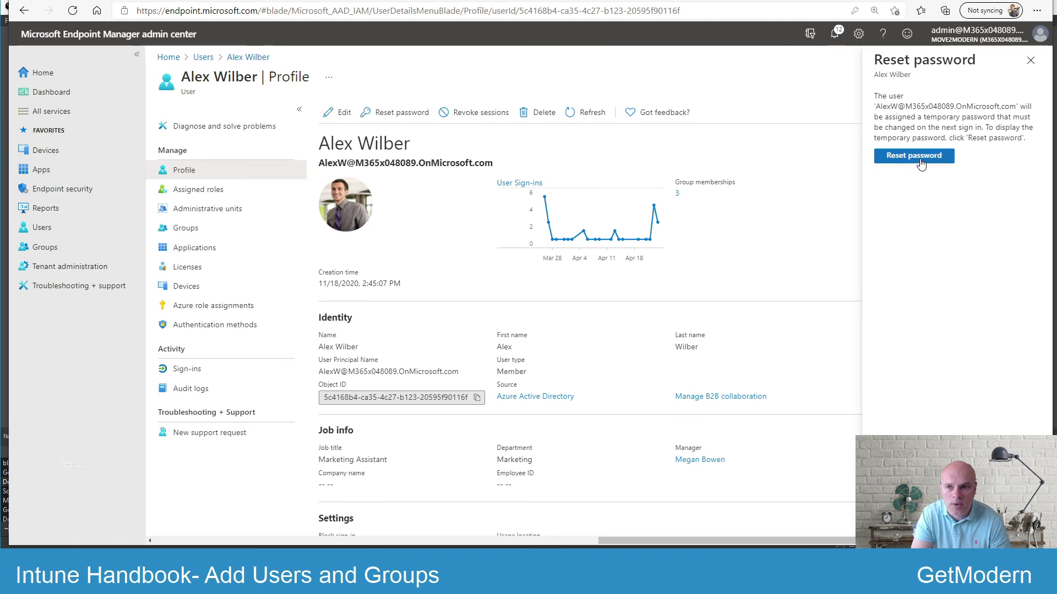
click(1030, 60)
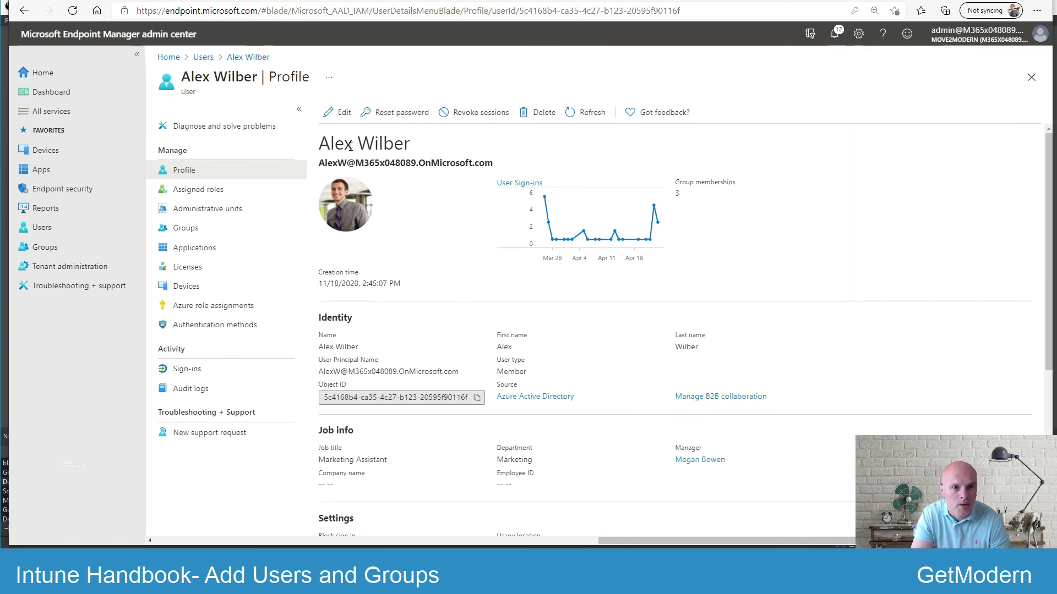
scroll(419, 251, down, 5)
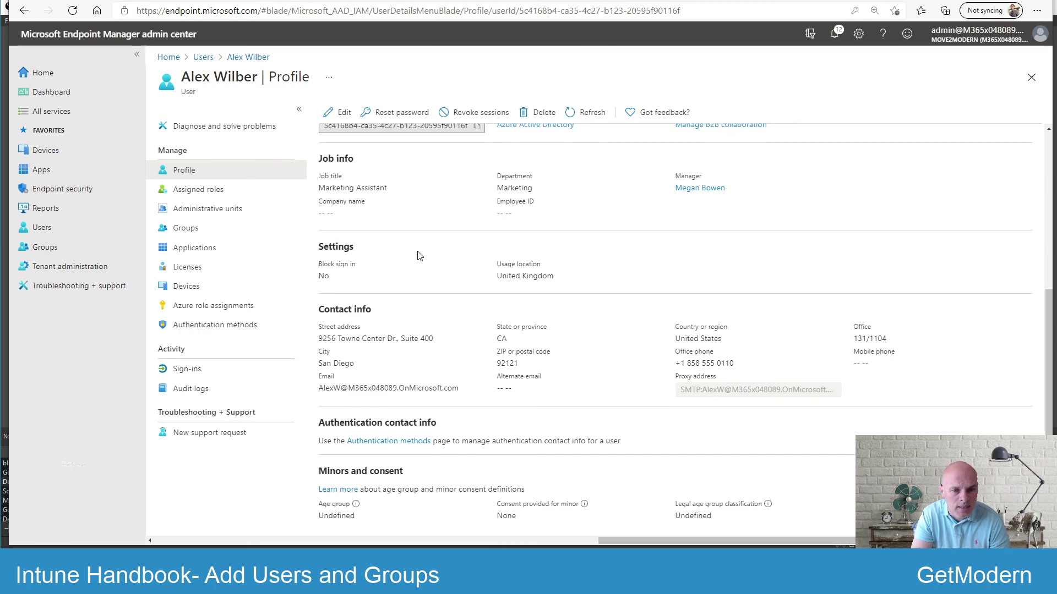
scroll(419, 256, up, 5)
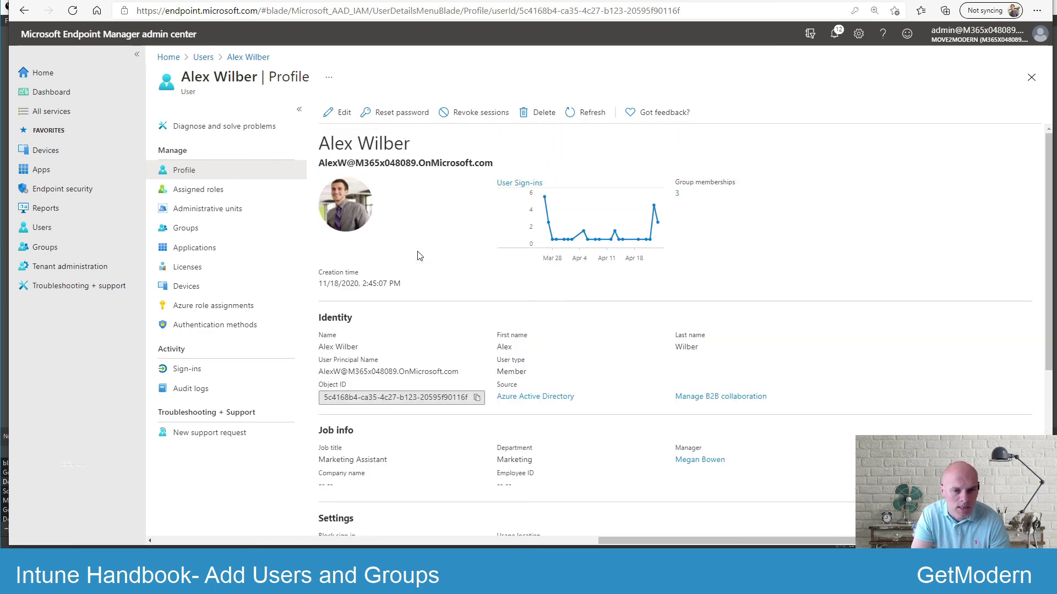
scroll(419, 255, down, 5)
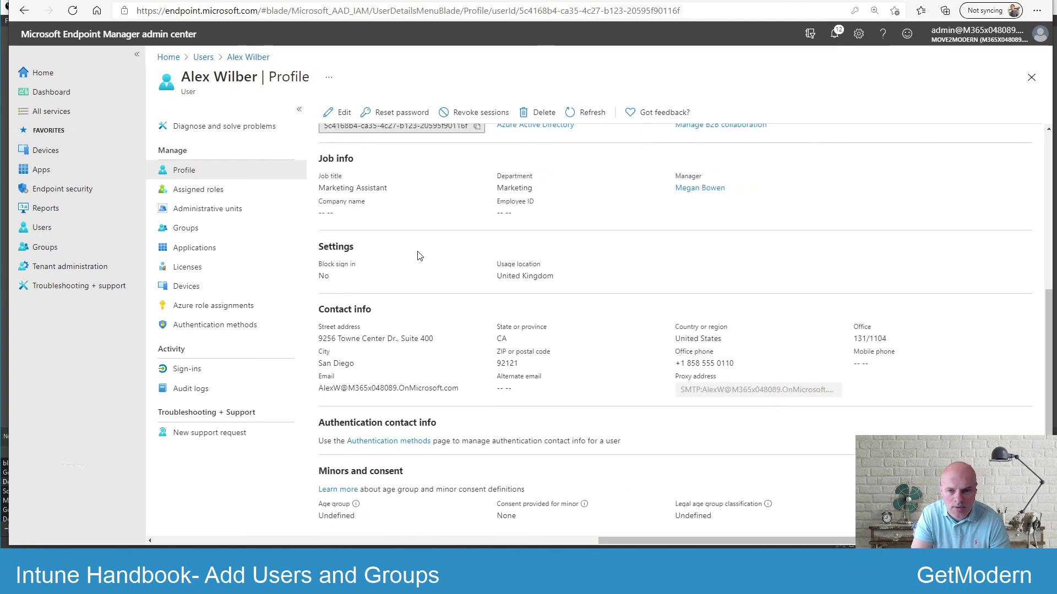
scroll(420, 255, up, 5)
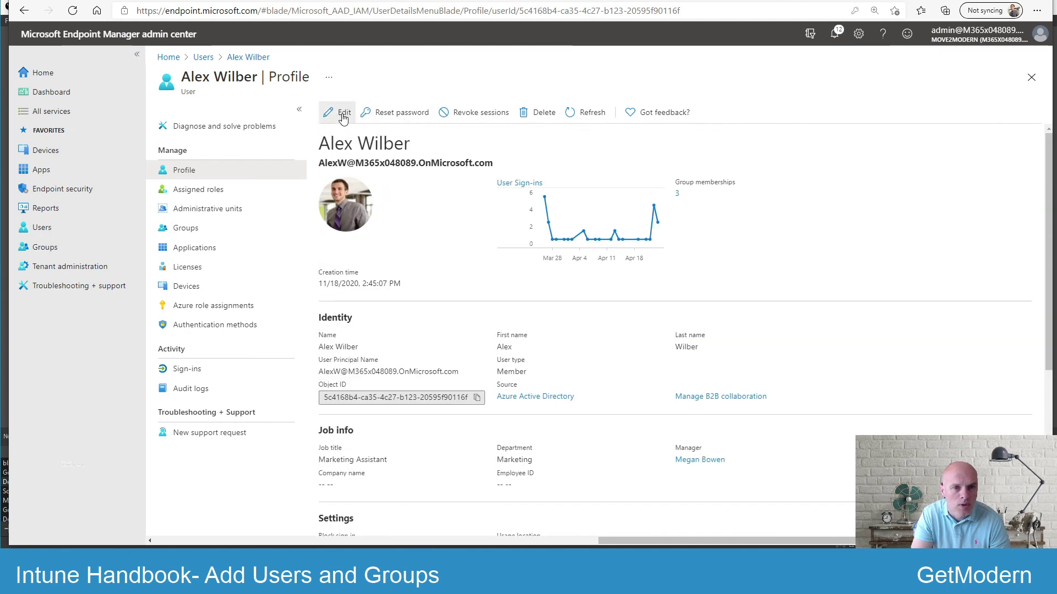
scroll(435, 302, down, 5)
scroll(498, 431, up, 5)
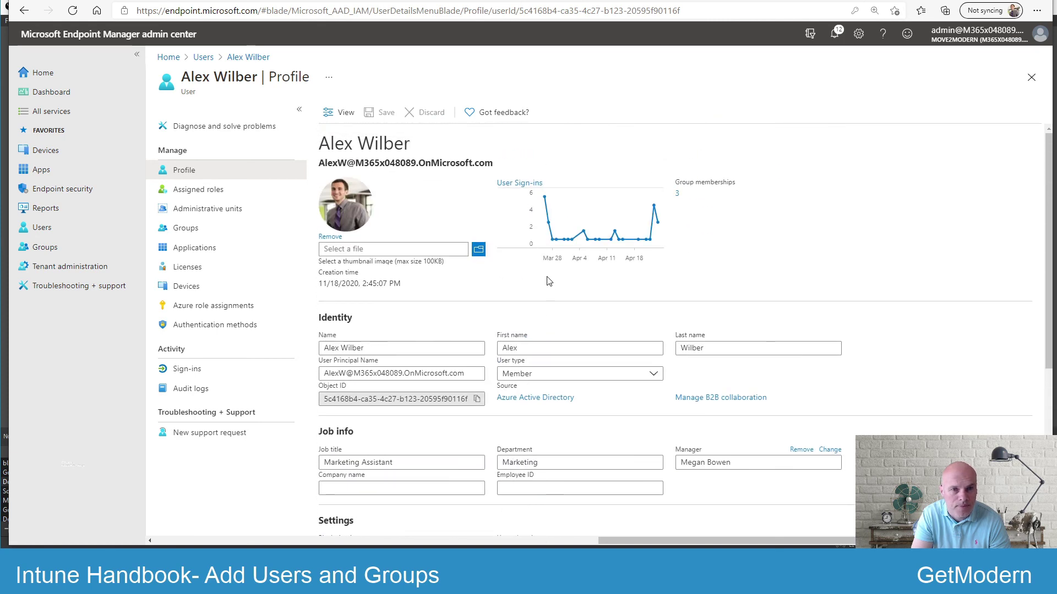
click(1031, 77)
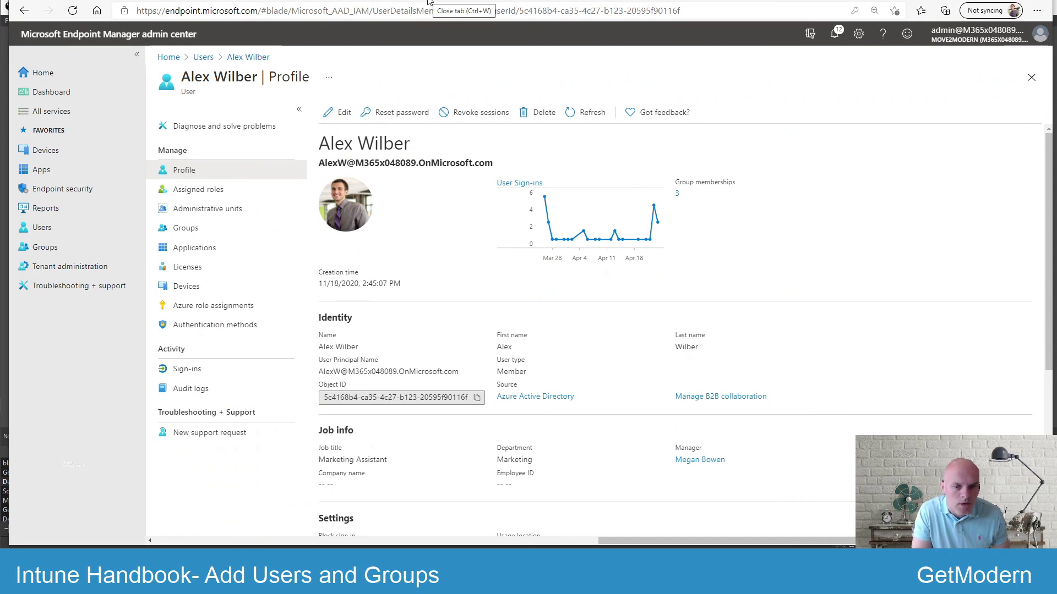